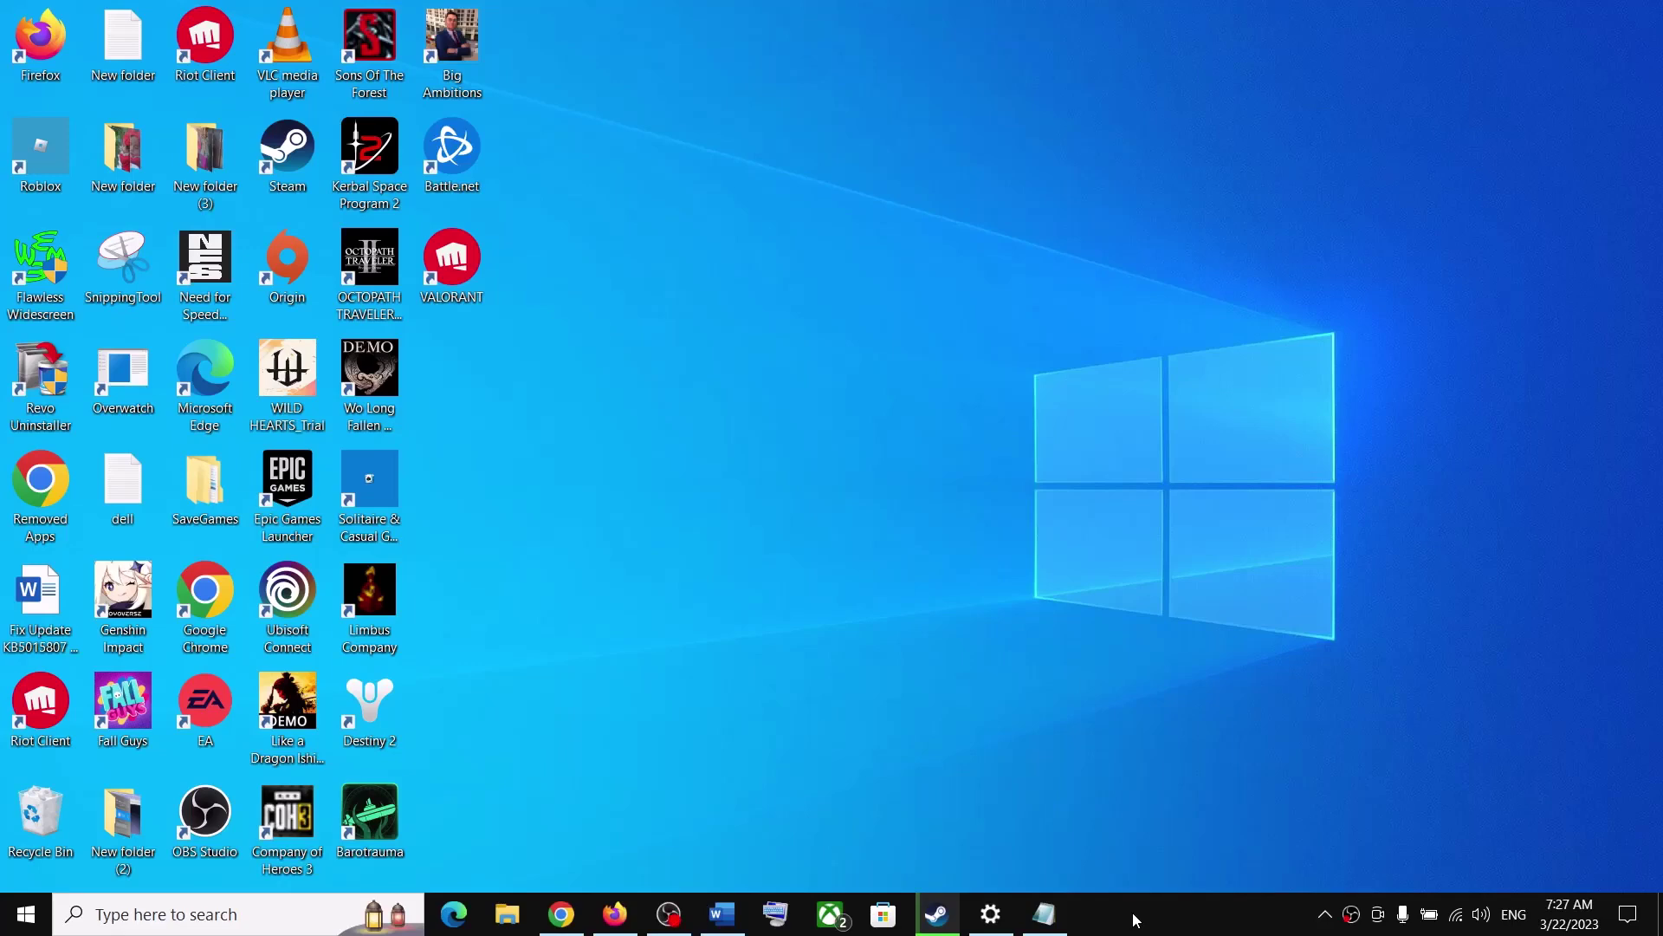
# Download and install the optional KB5023773 cumulative update preview from the Windows Update page
pyautogui.click(988, 917)
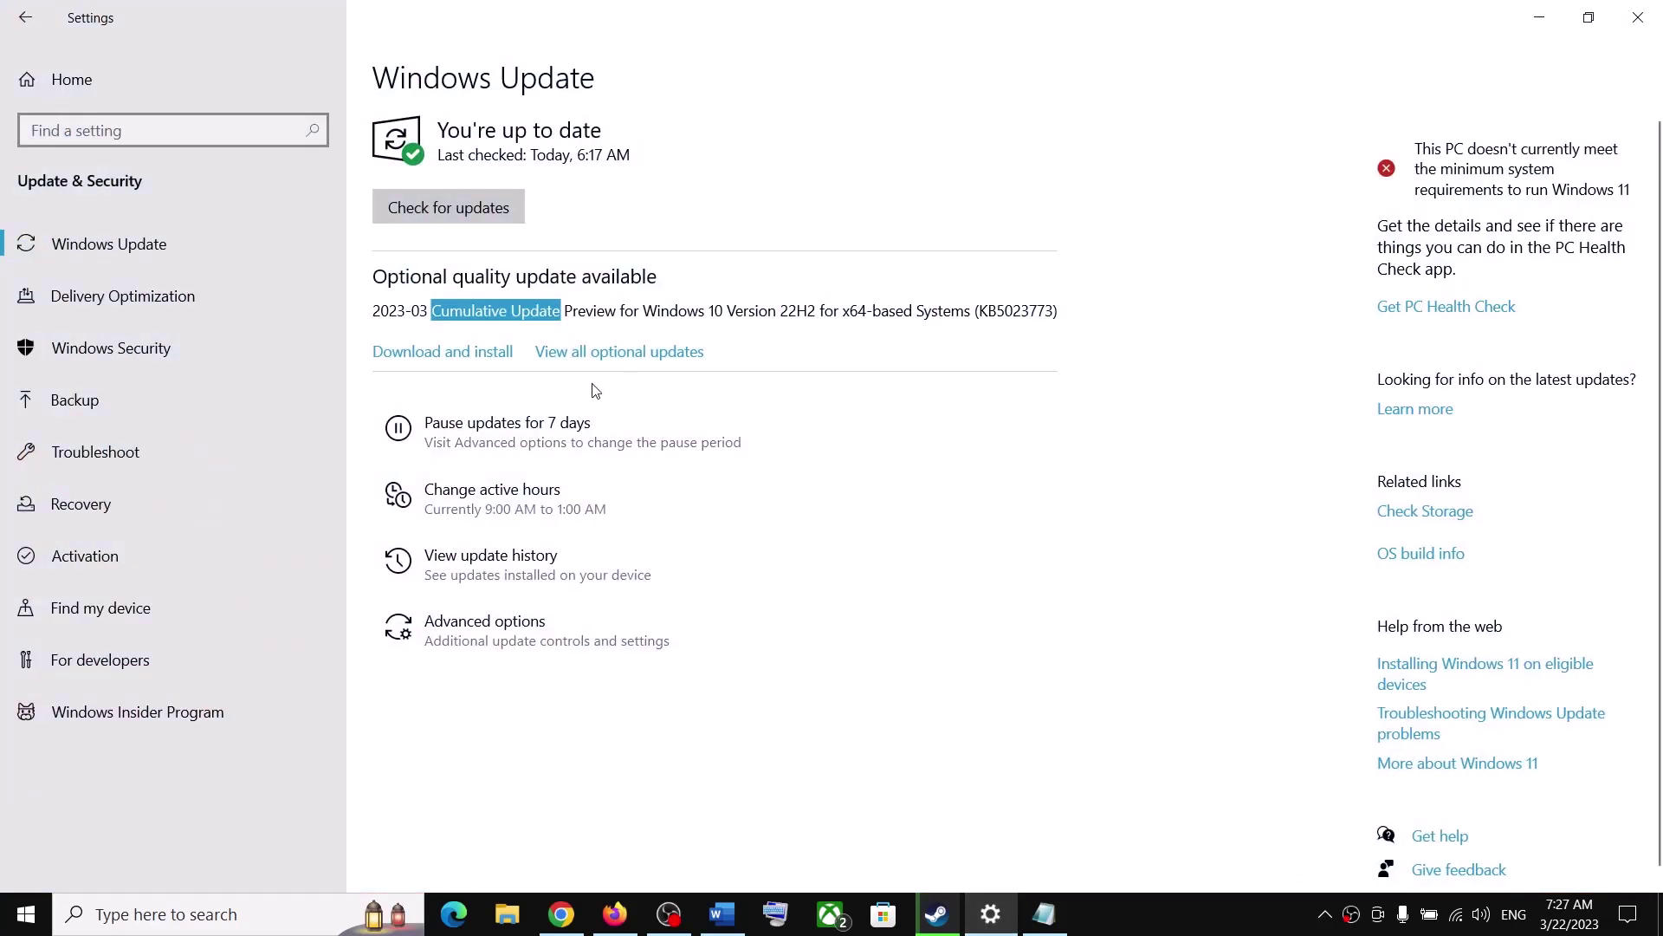
pyautogui.click(674, 312)
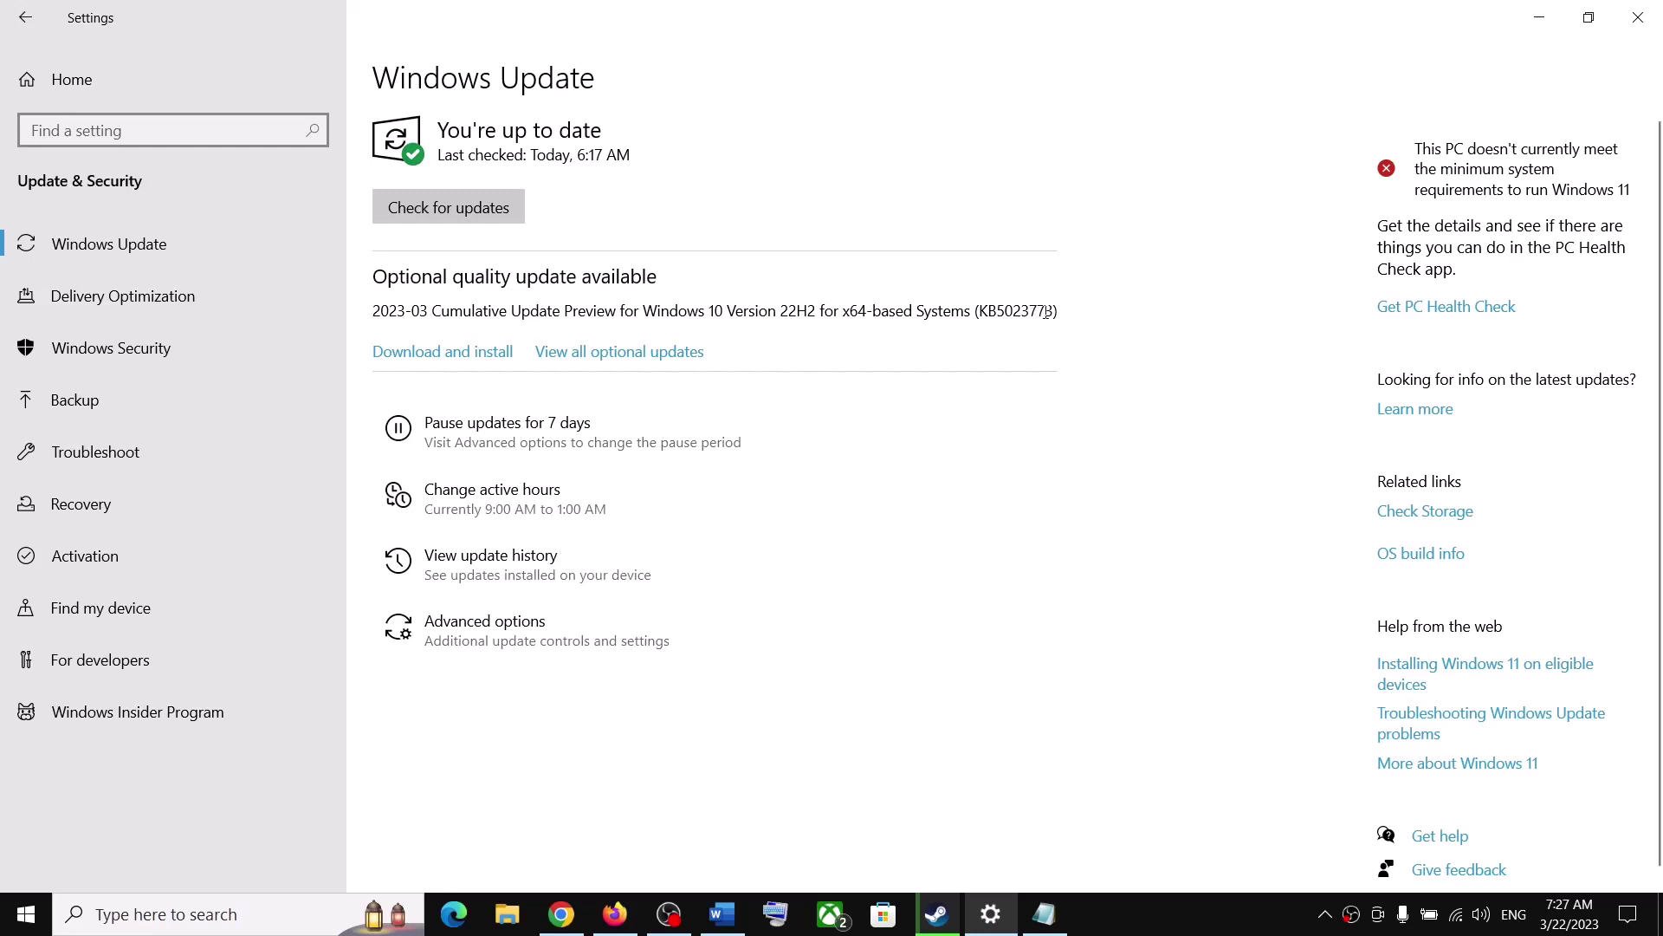
pyautogui.click(450, 355)
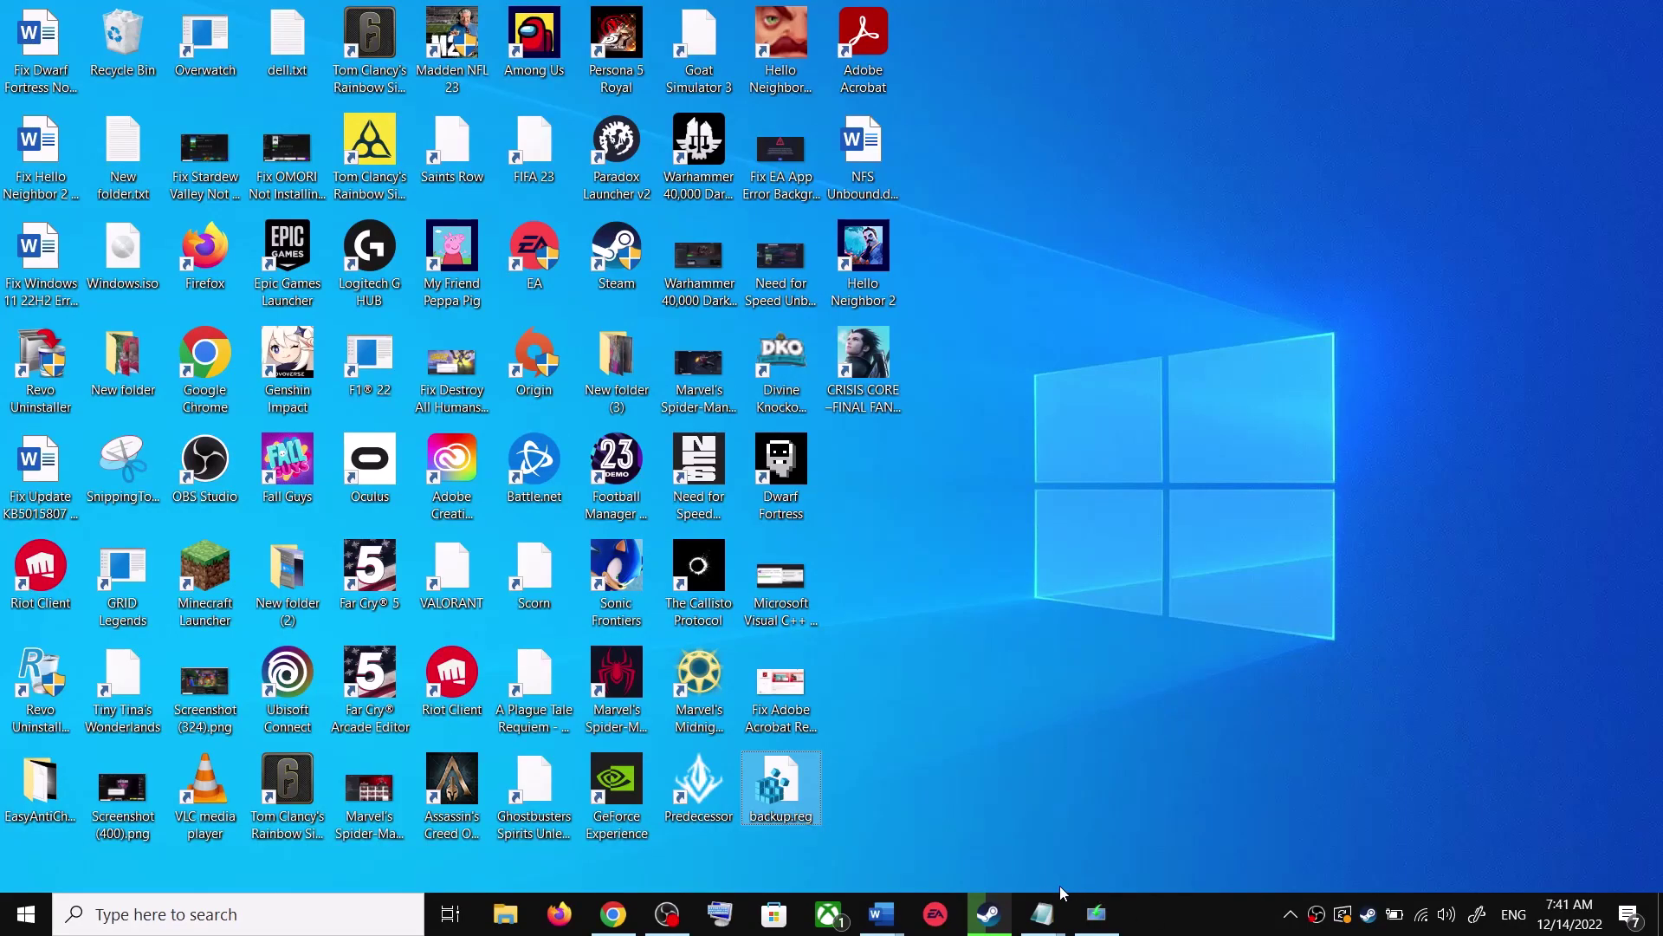
# Bring up the Fix Update KB5015807 guide at Step 1, then open Update & Security in Settings
pyautogui.moveTo(881, 914)
pyautogui.click(955, 865)
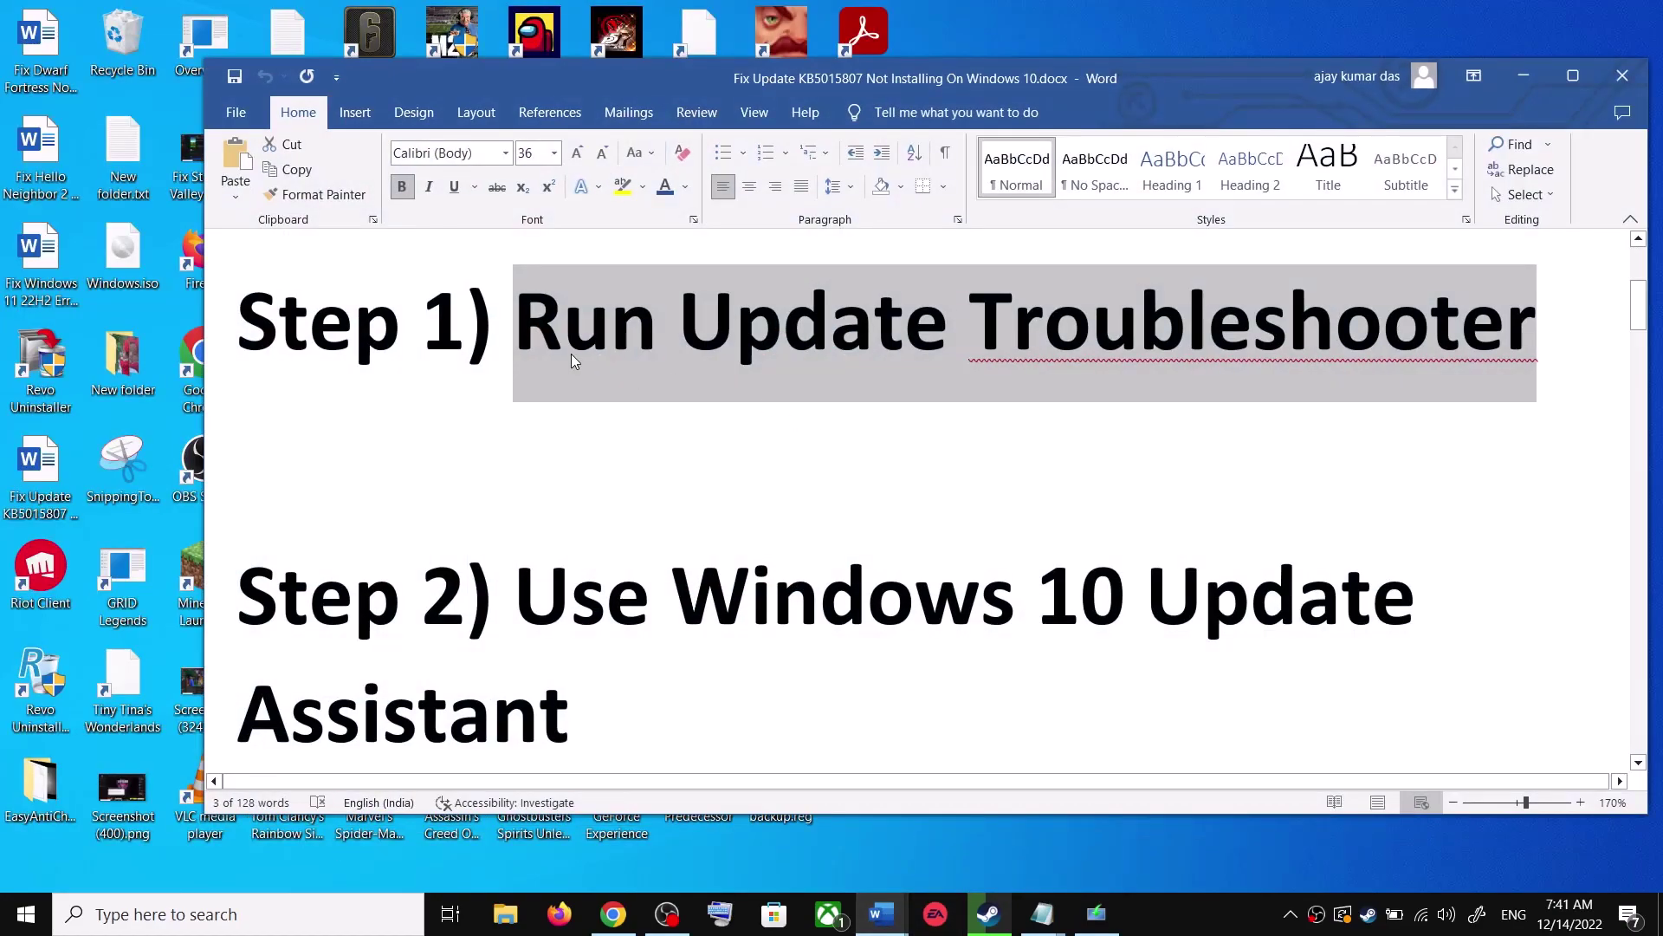
pyautogui.press('super+i')
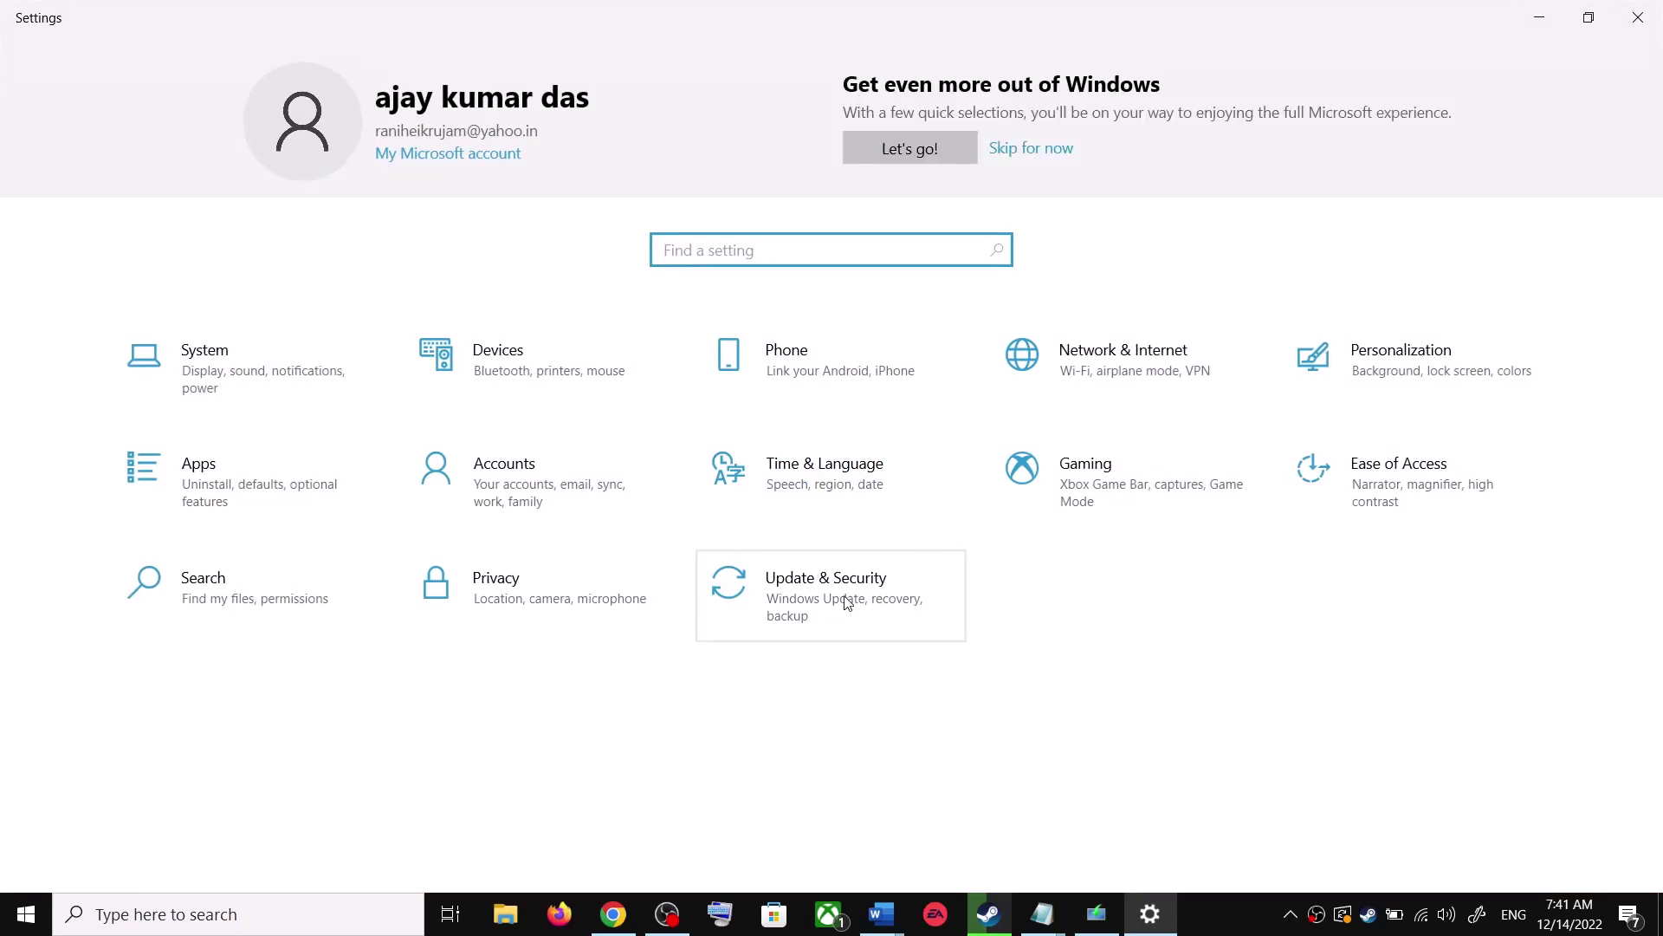
pyautogui.click(847, 604)
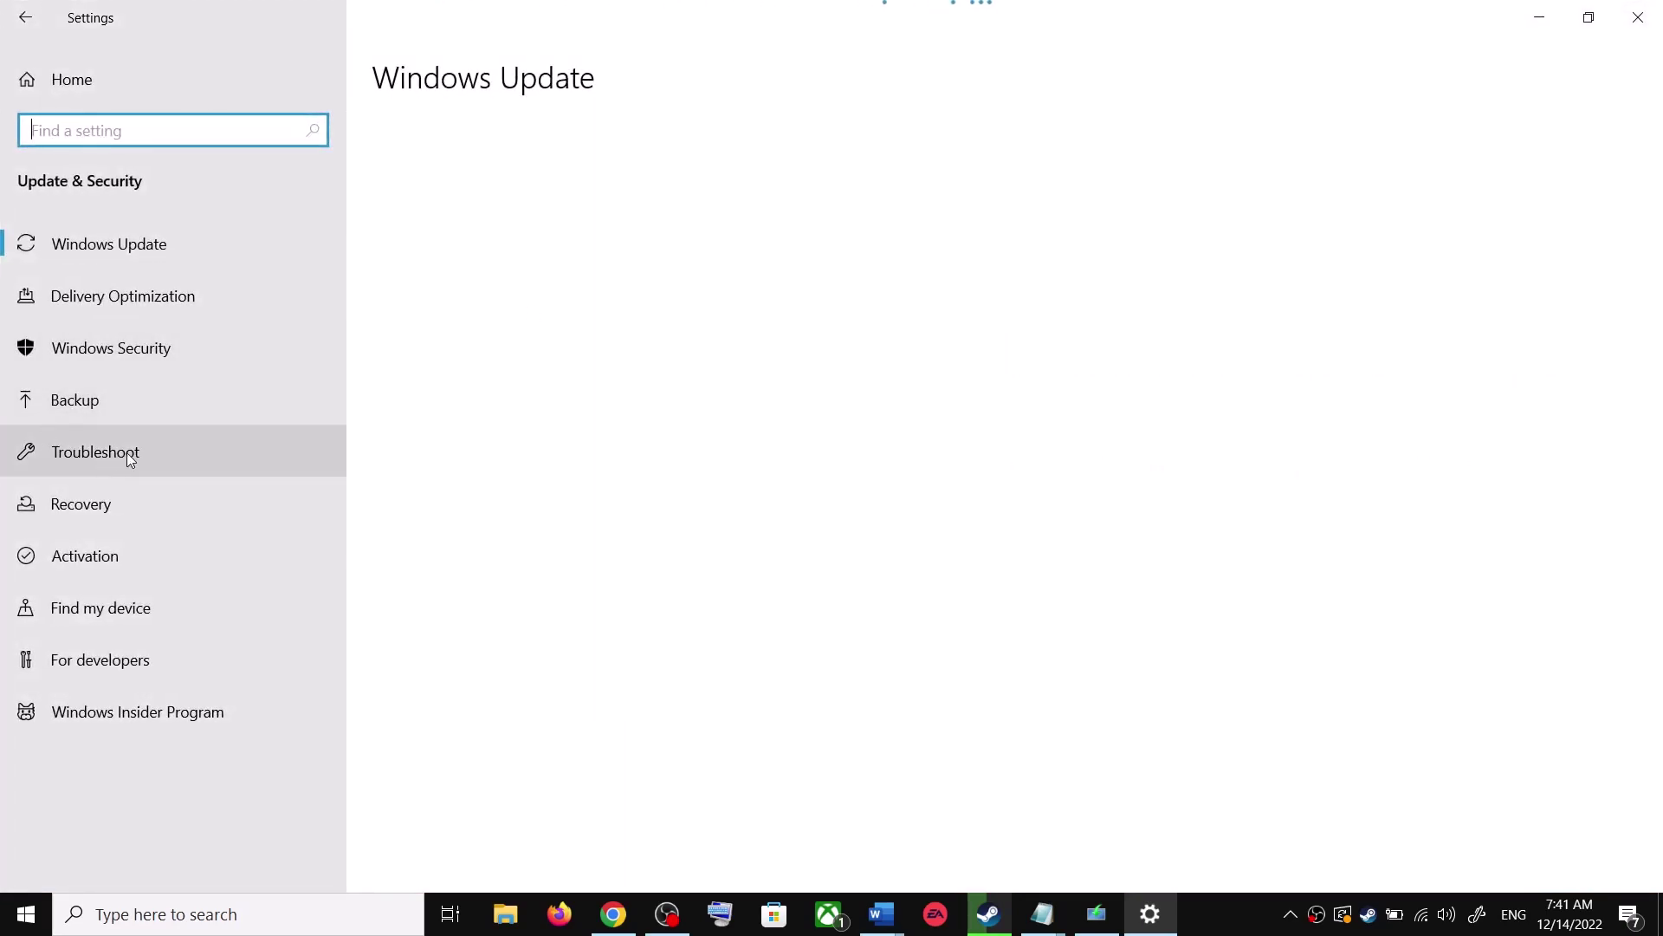
# Run the Windows Update troubleshooter from Troubleshoot's additional troubleshooters list
pyautogui.click(133, 452)
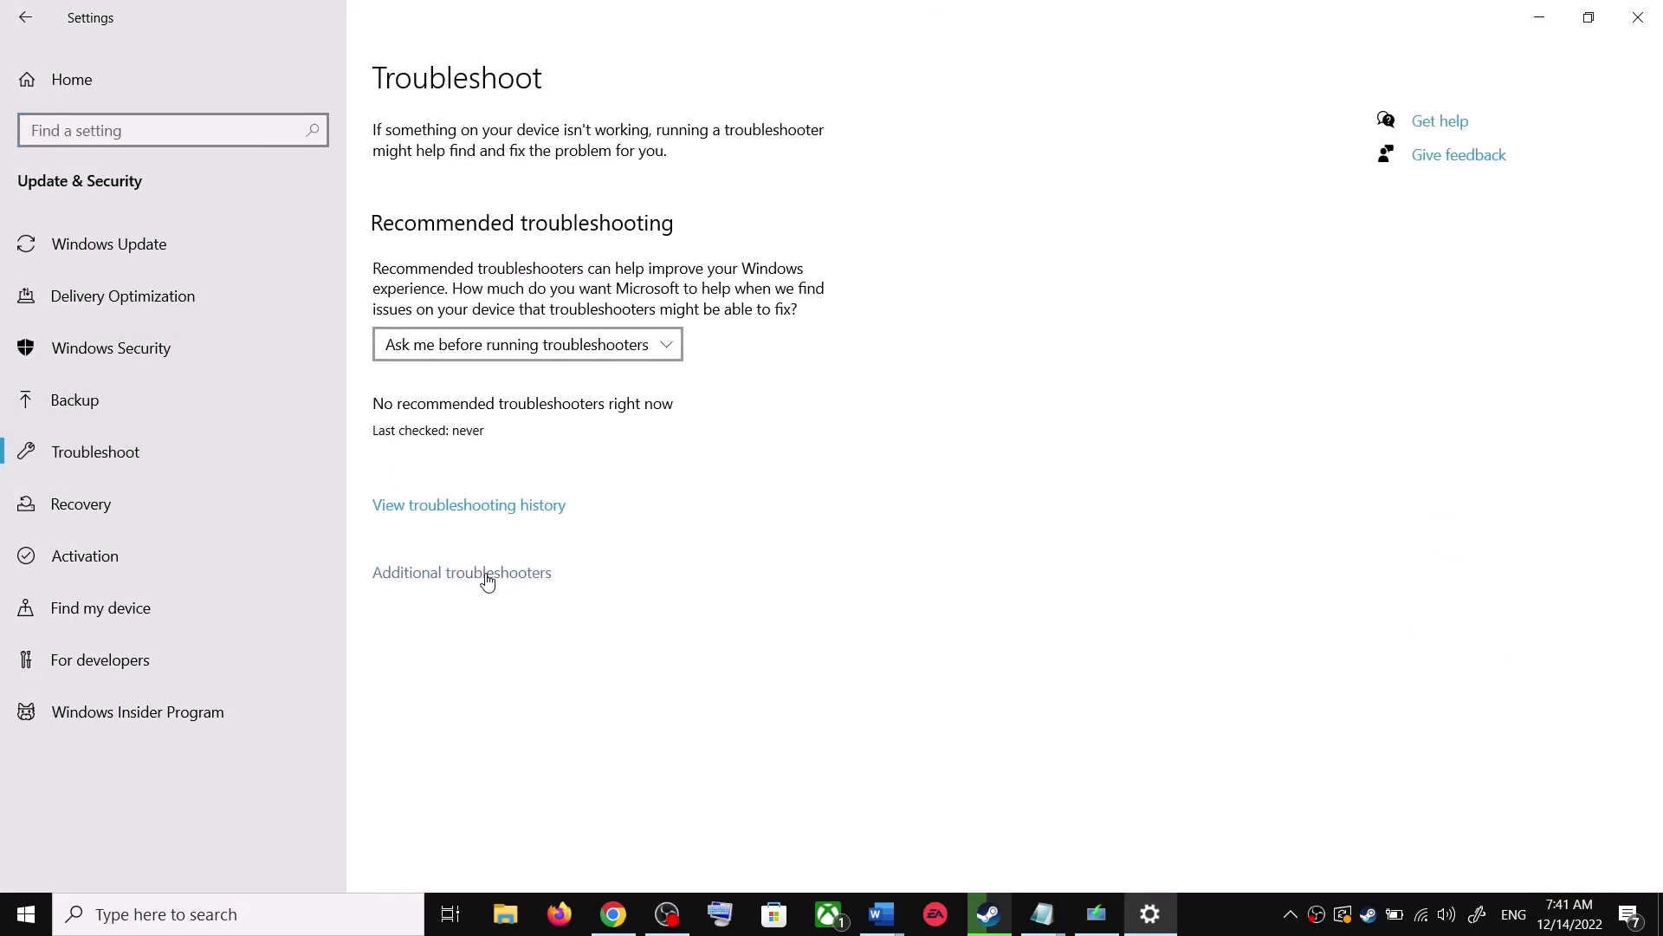
pyautogui.click(488, 574)
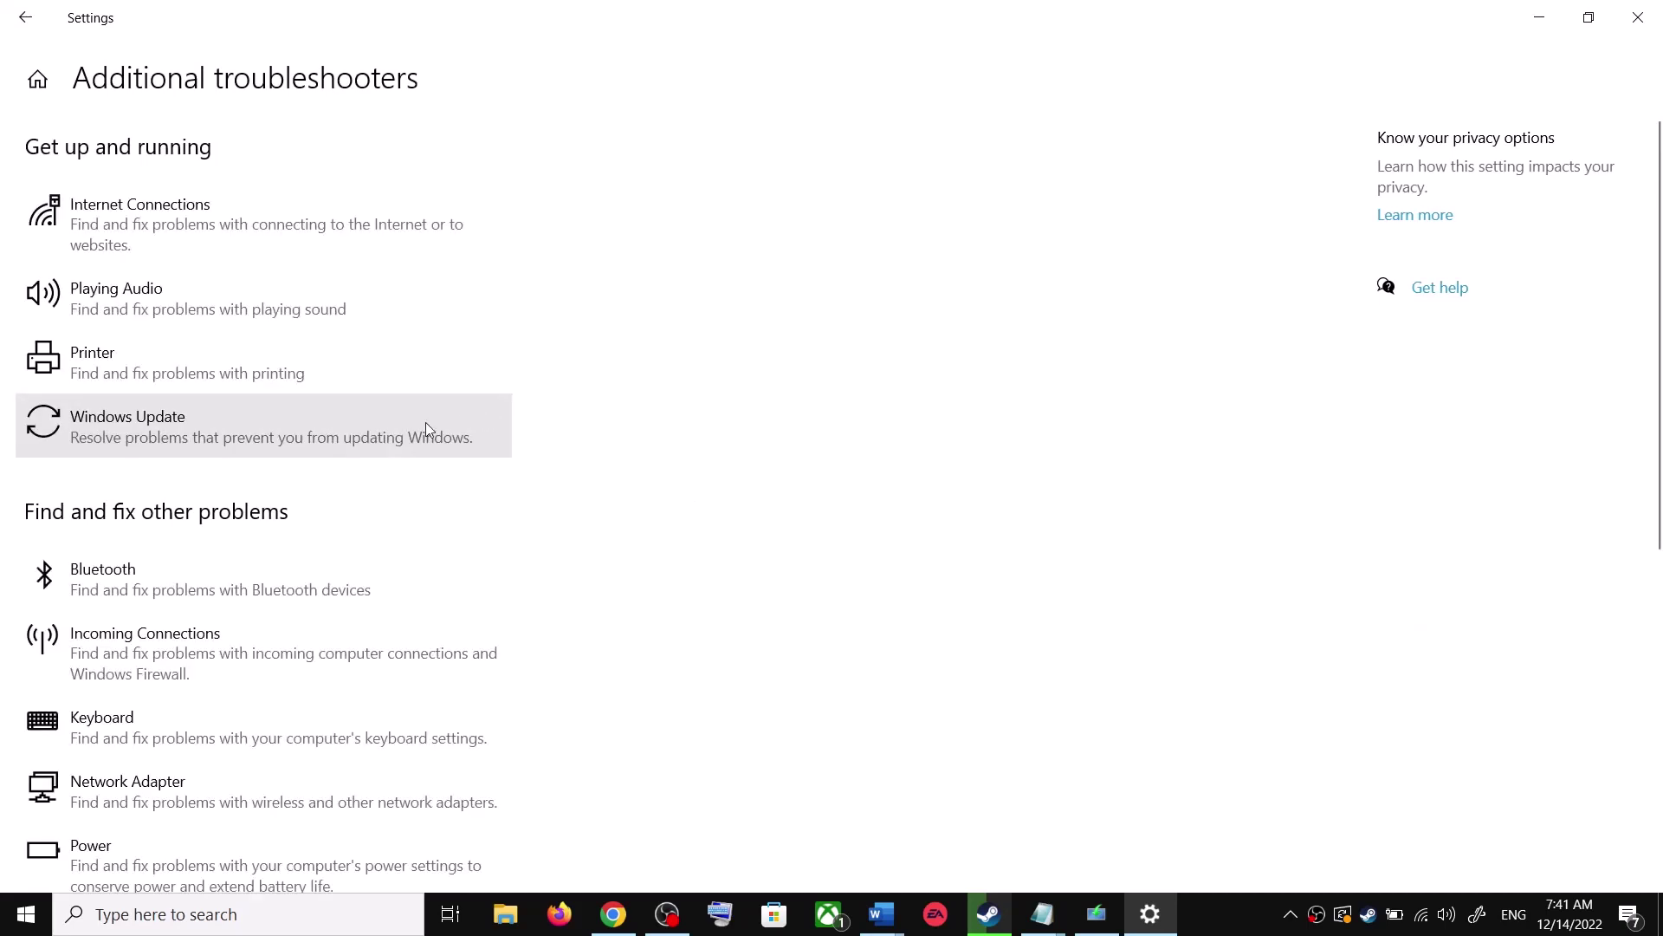
pyautogui.click(205, 436)
pyautogui.click(386, 493)
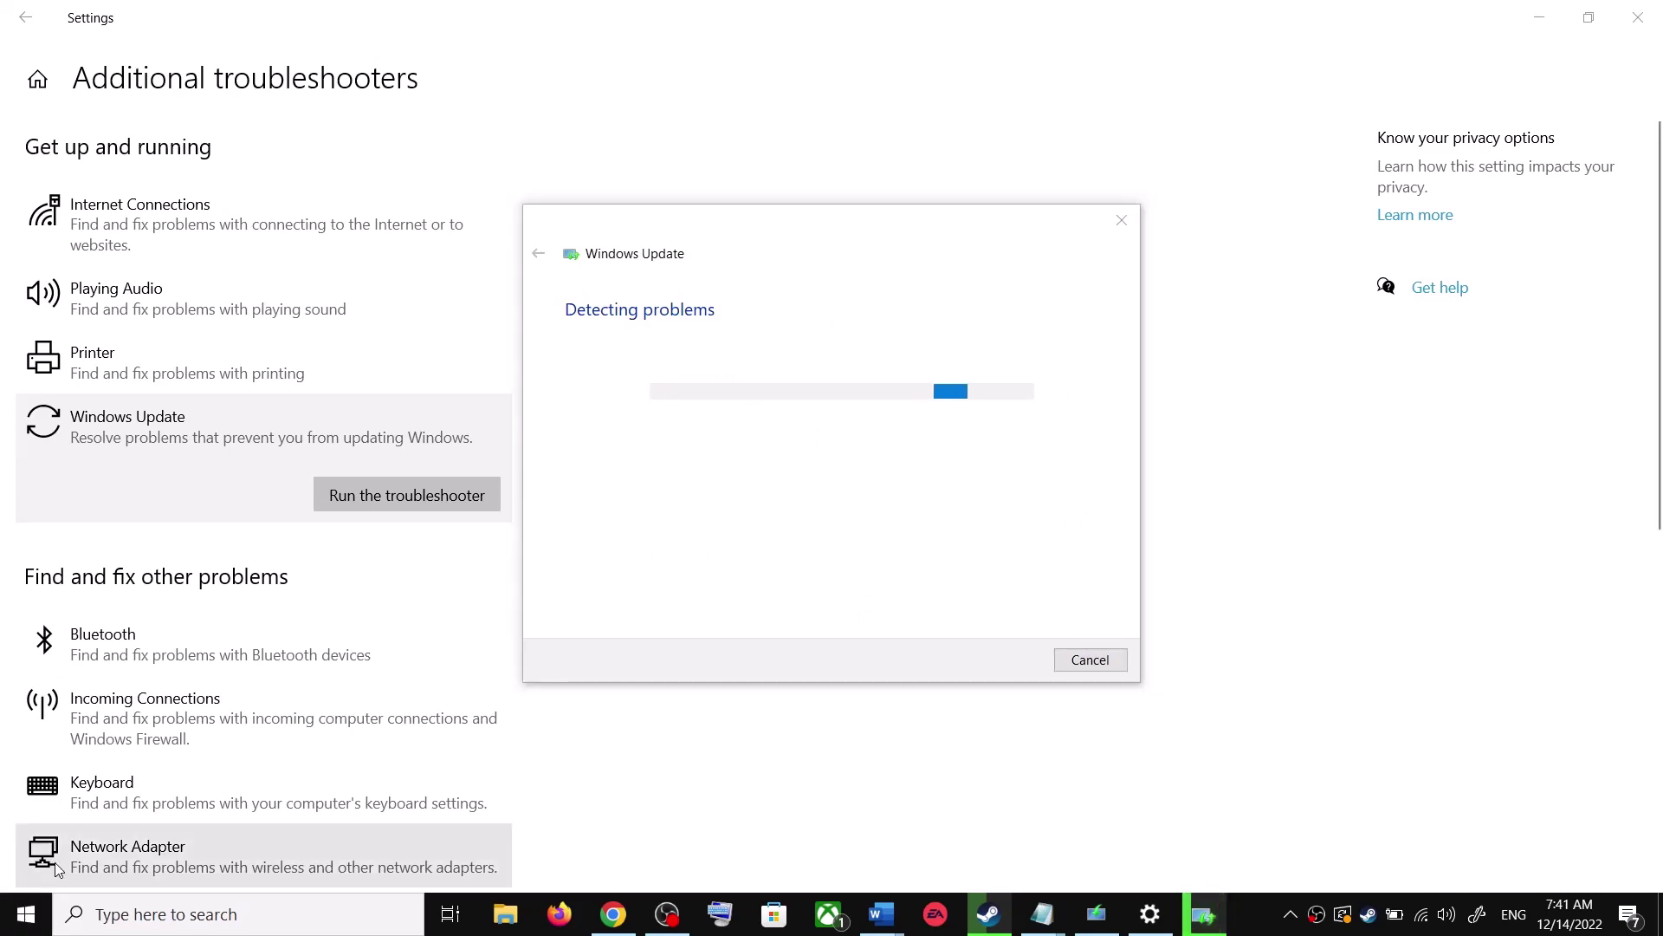
# Check the Start menu power options, then return to the troubleshooters page
pyautogui.click(15, 929)
pyautogui.click(26, 866)
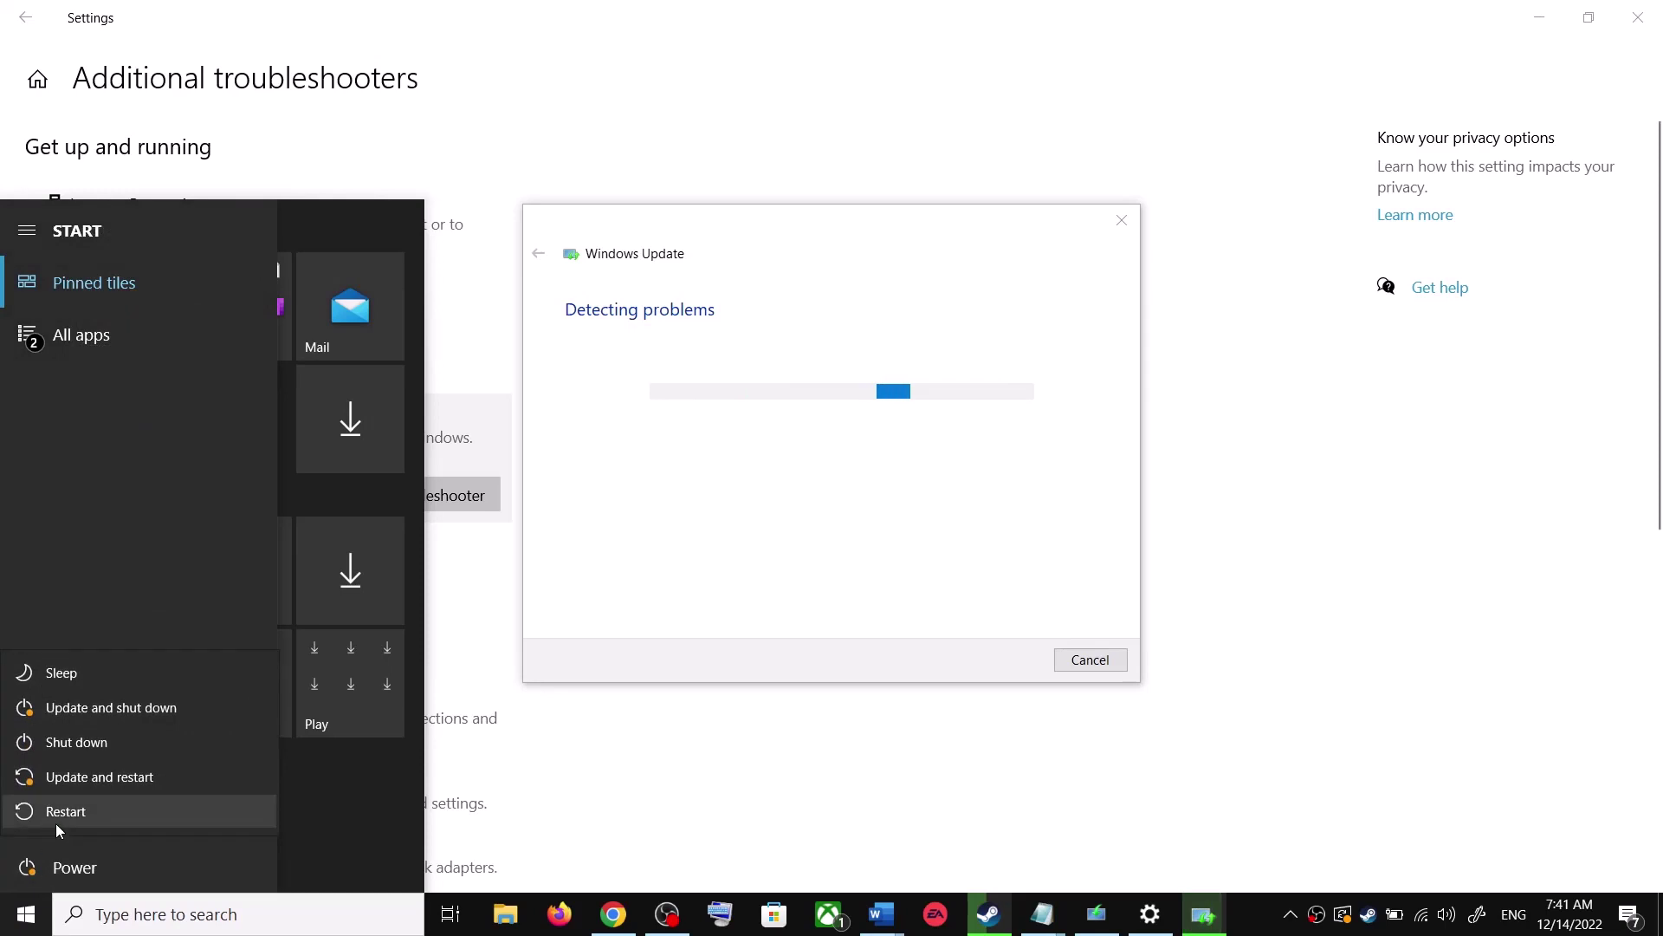
pyautogui.click(968, 315)
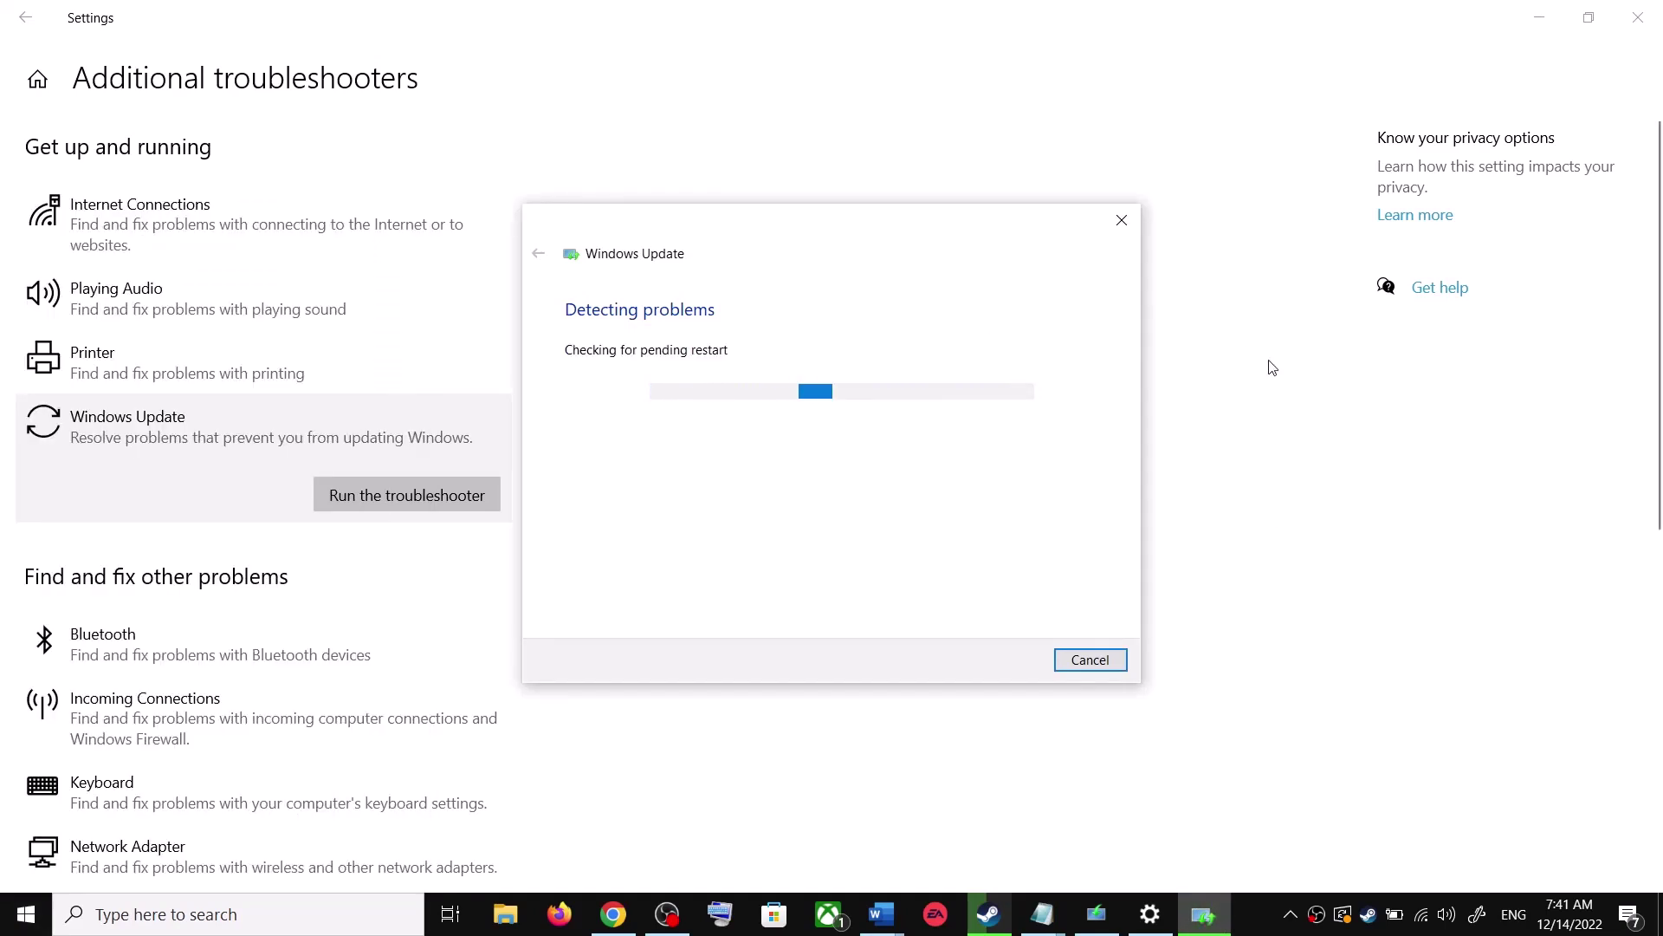
pyautogui.click(1270, 371)
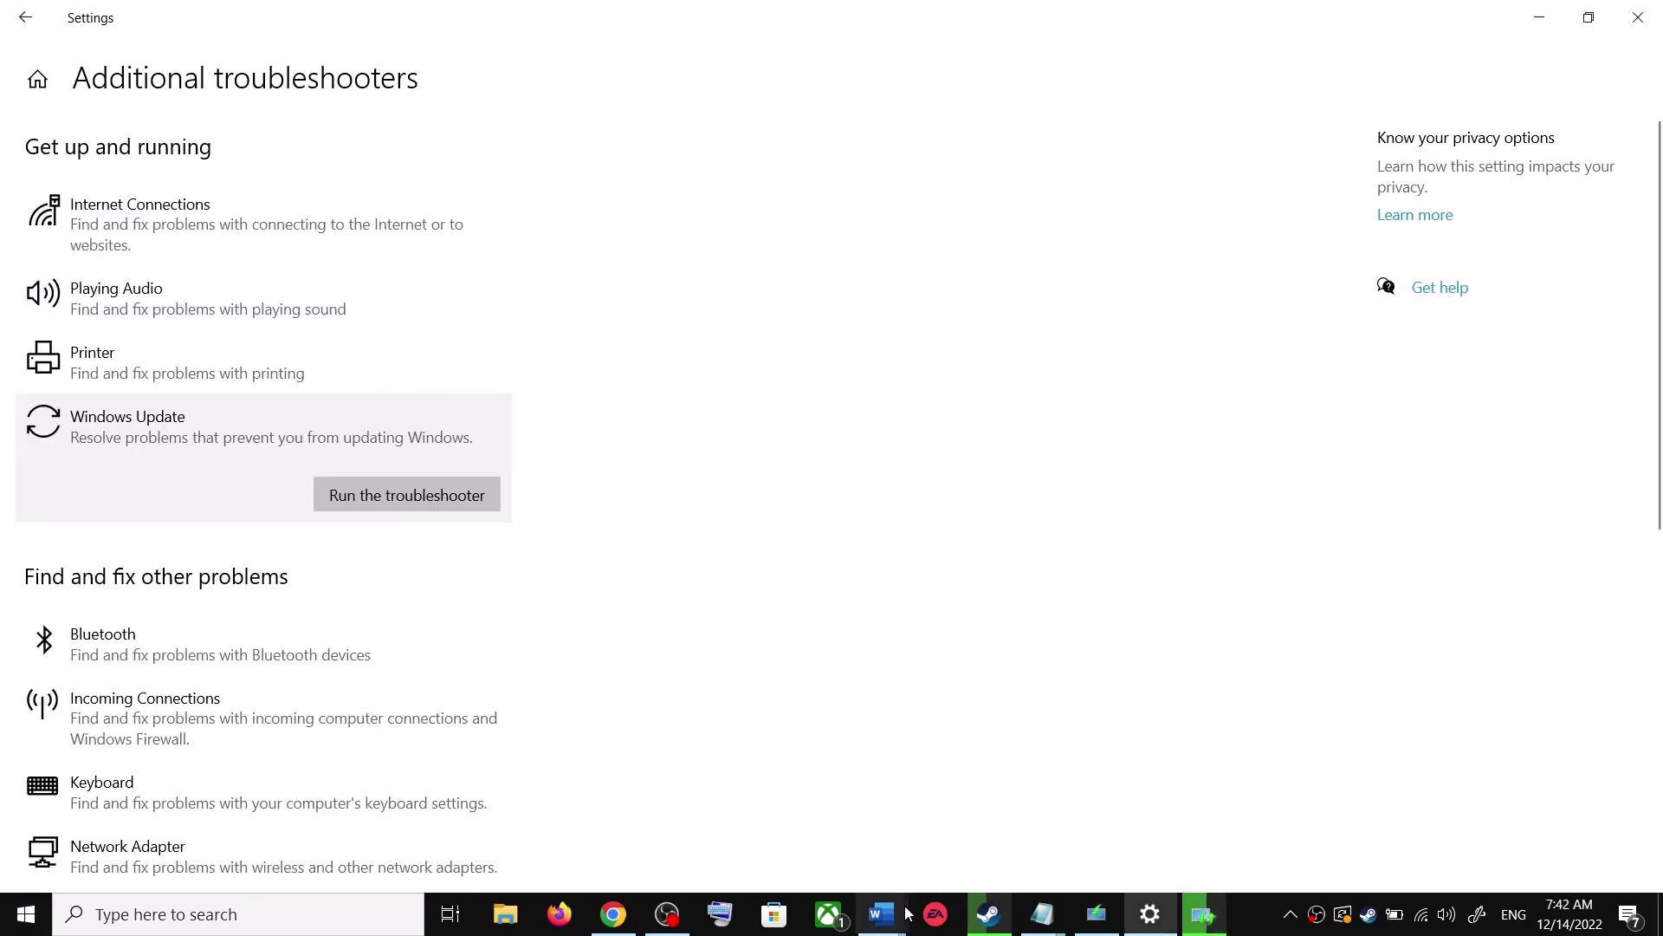
# Scroll the guide to Step 2, select the Windows 10 download URL, and switch to that Chrome page
pyautogui.moveTo(901, 918)
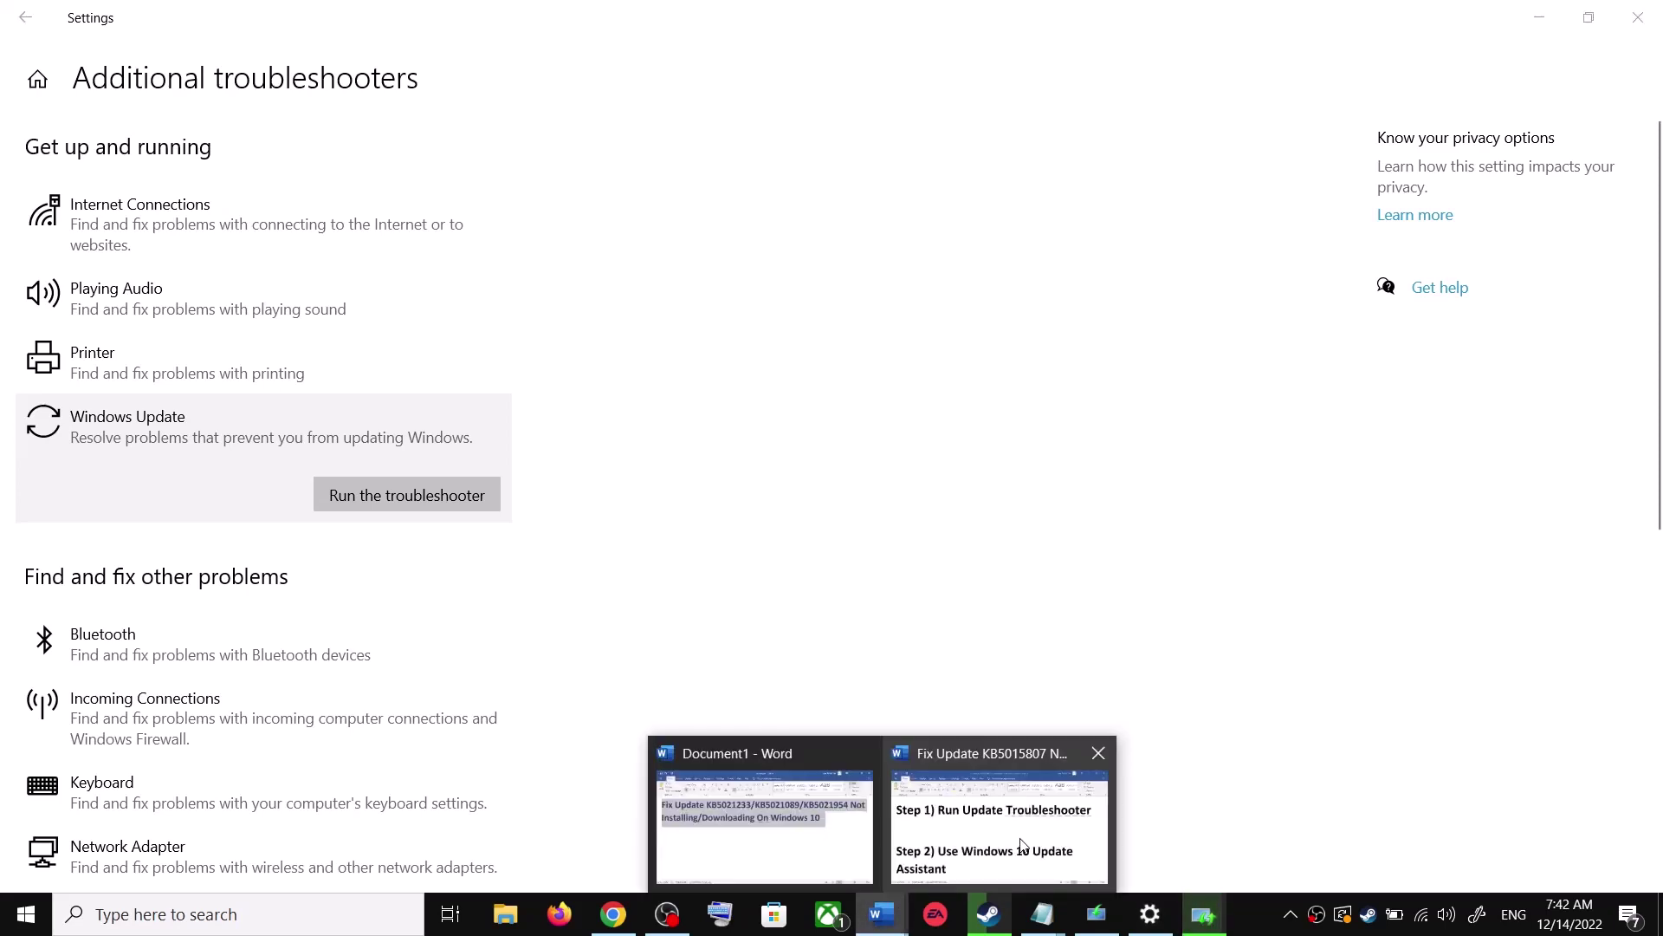
pyautogui.click(1025, 833)
pyautogui.scroll(-1, 559, 583)
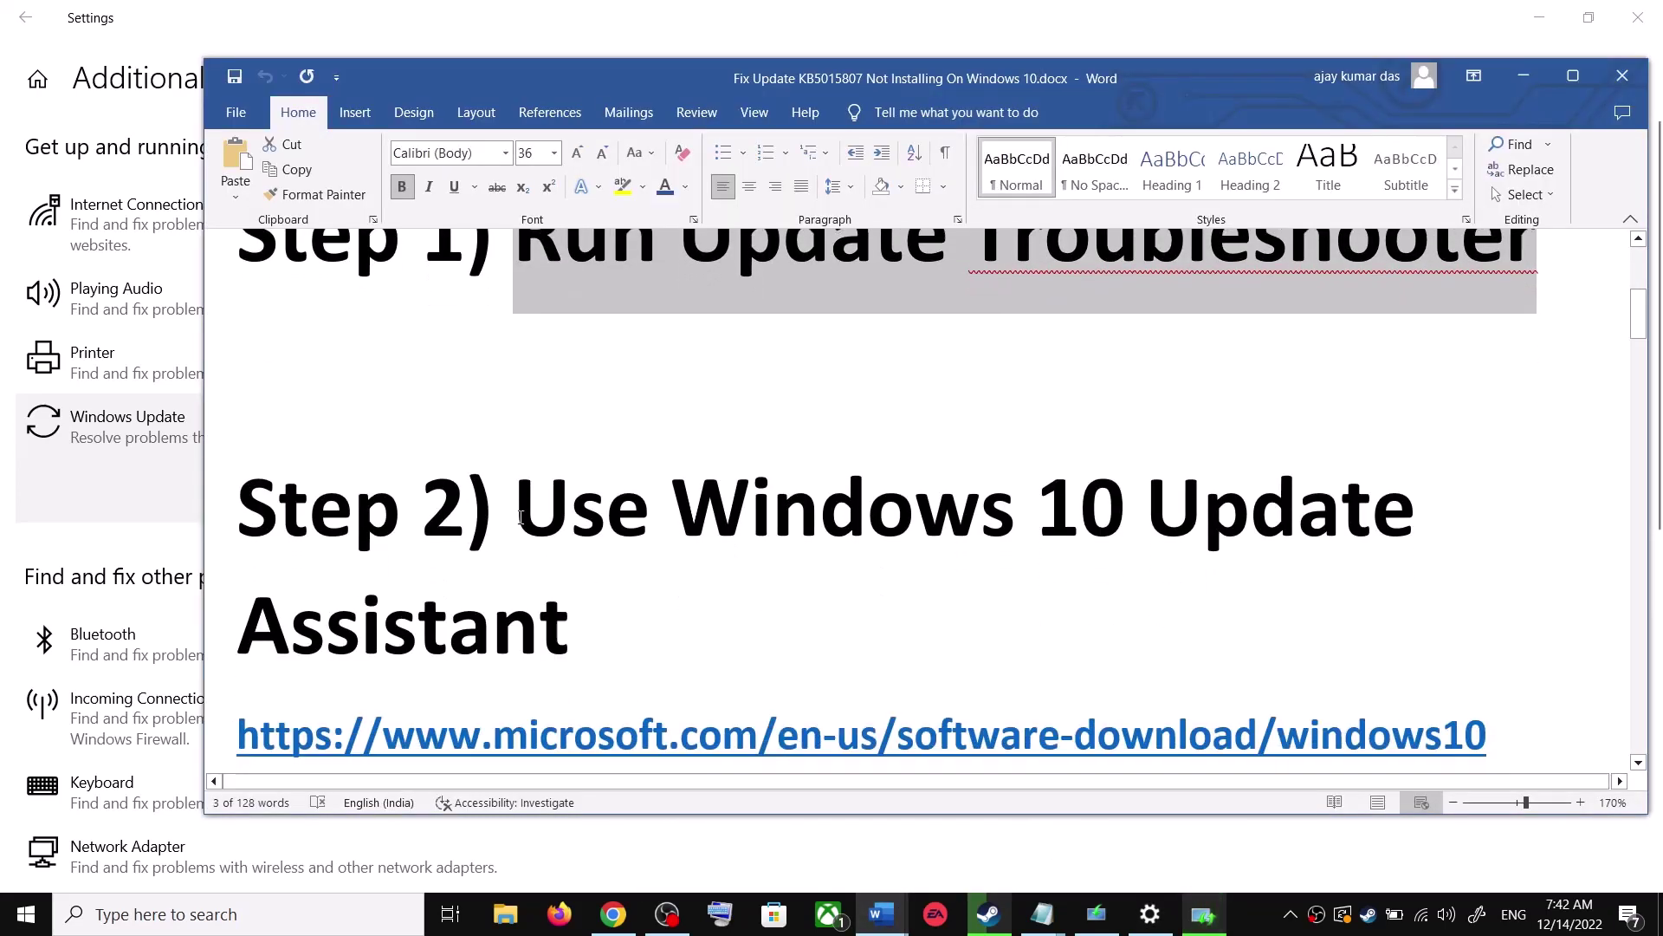
pyautogui.moveTo(587, 549); pyautogui.dragTo(679, 676)
pyautogui.scroll(-1, 1073, 641)
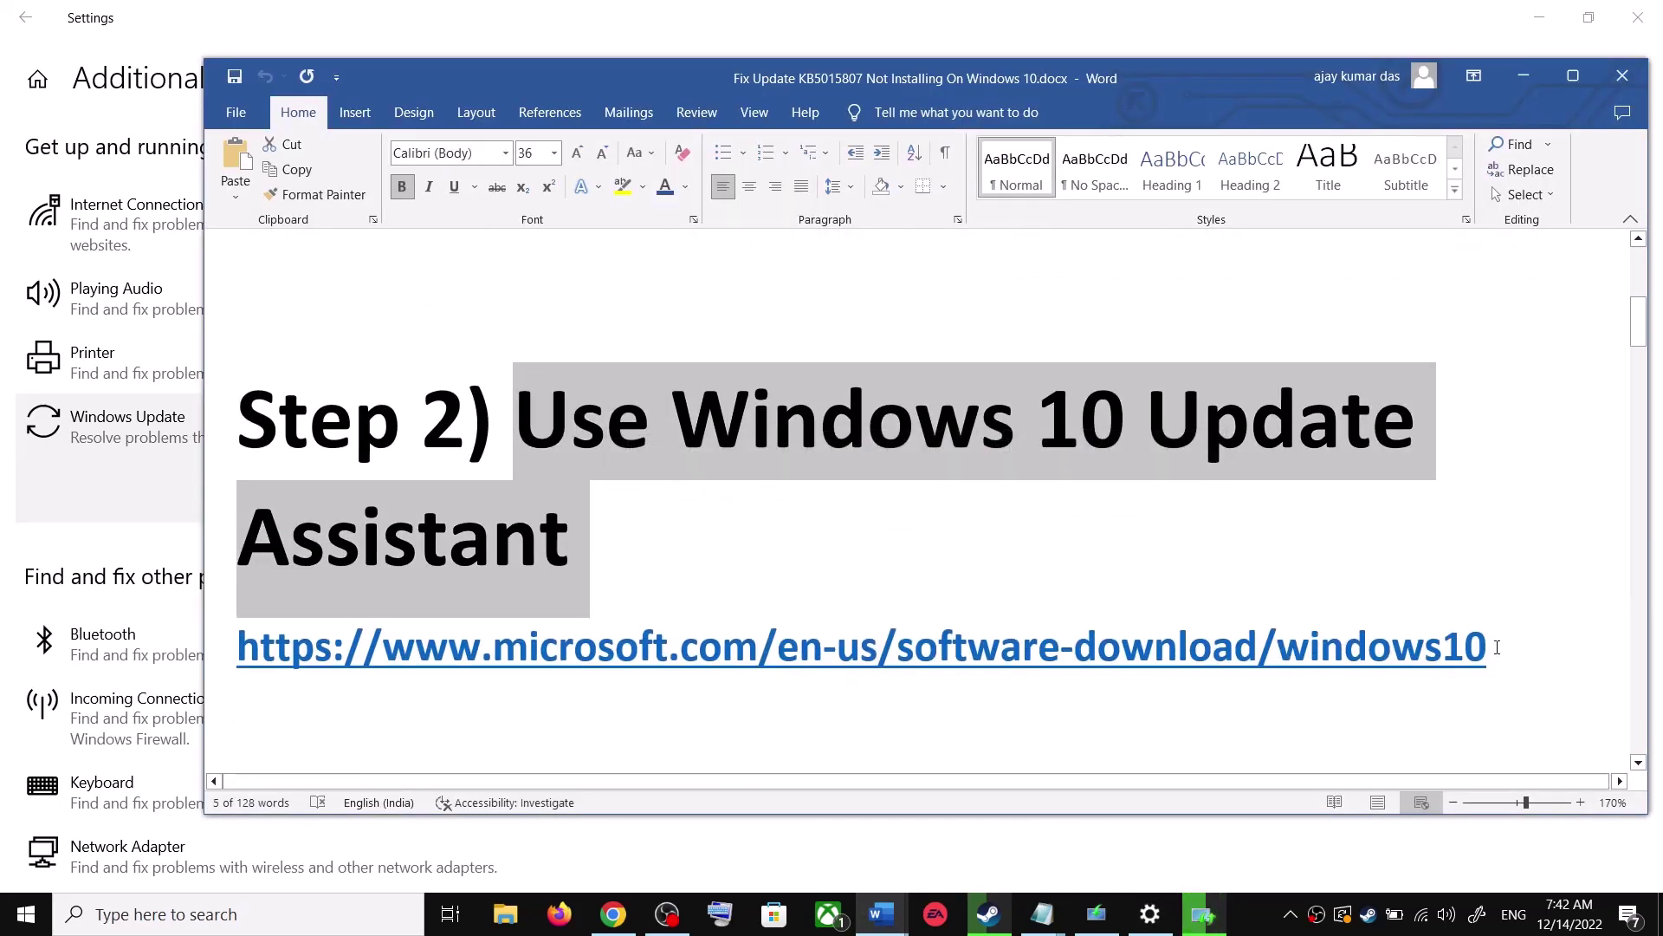
pyautogui.moveTo(1487, 645); pyautogui.dragTo(389, 663)
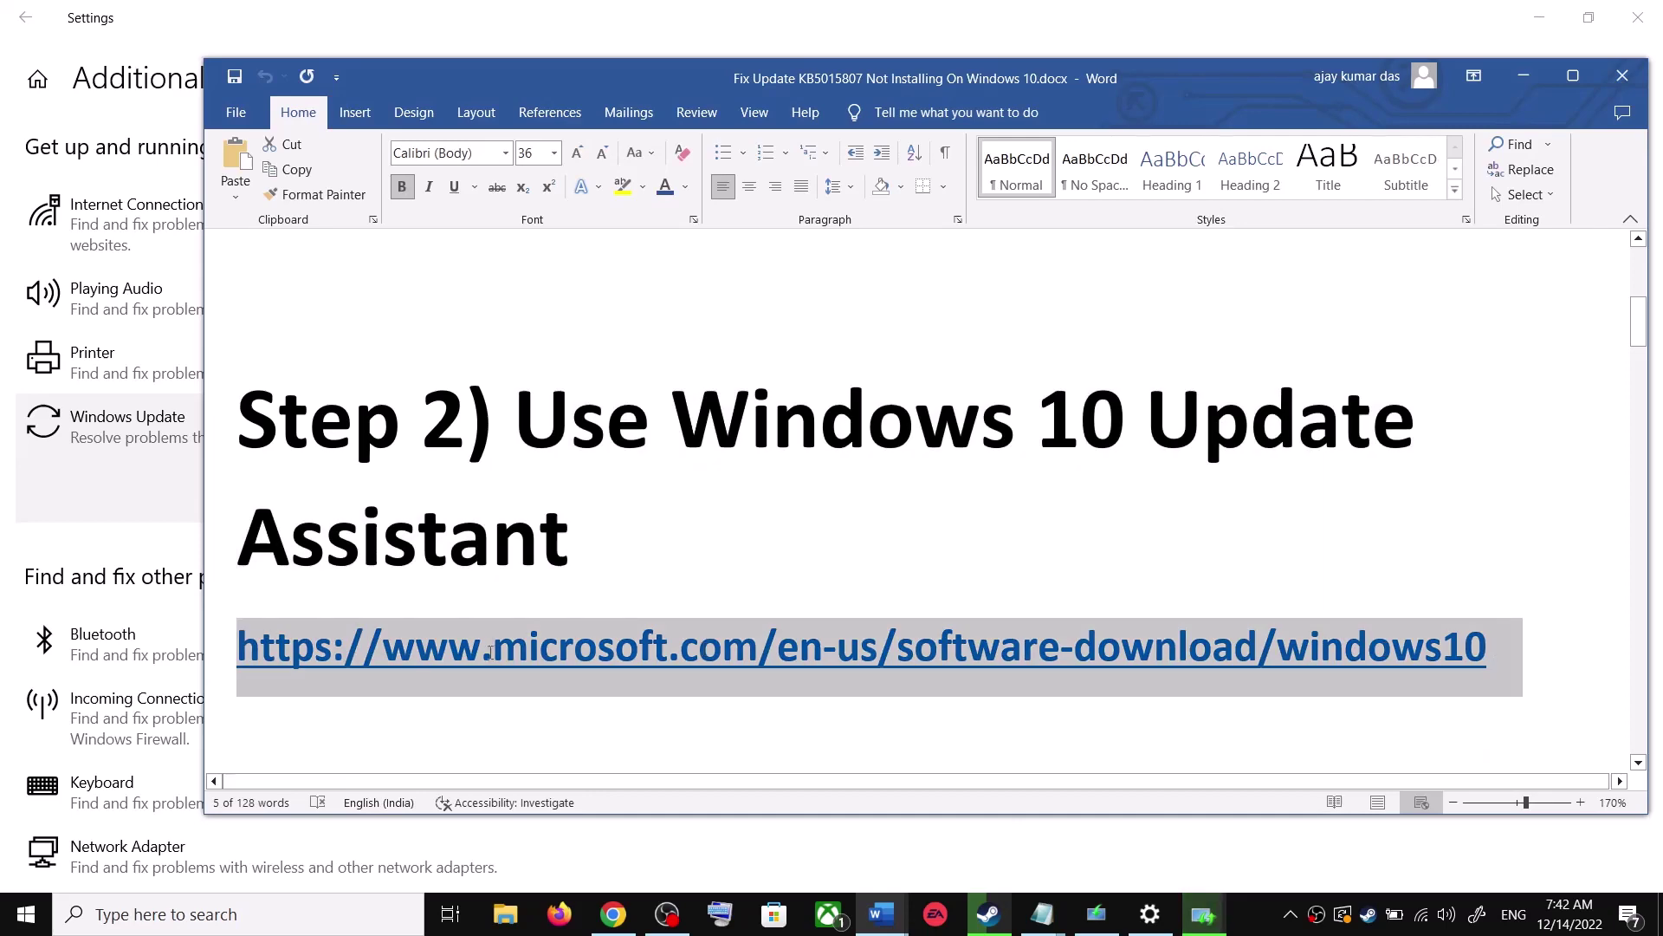
pyautogui.click(613, 914)
pyautogui.scroll(4, 368, 480)
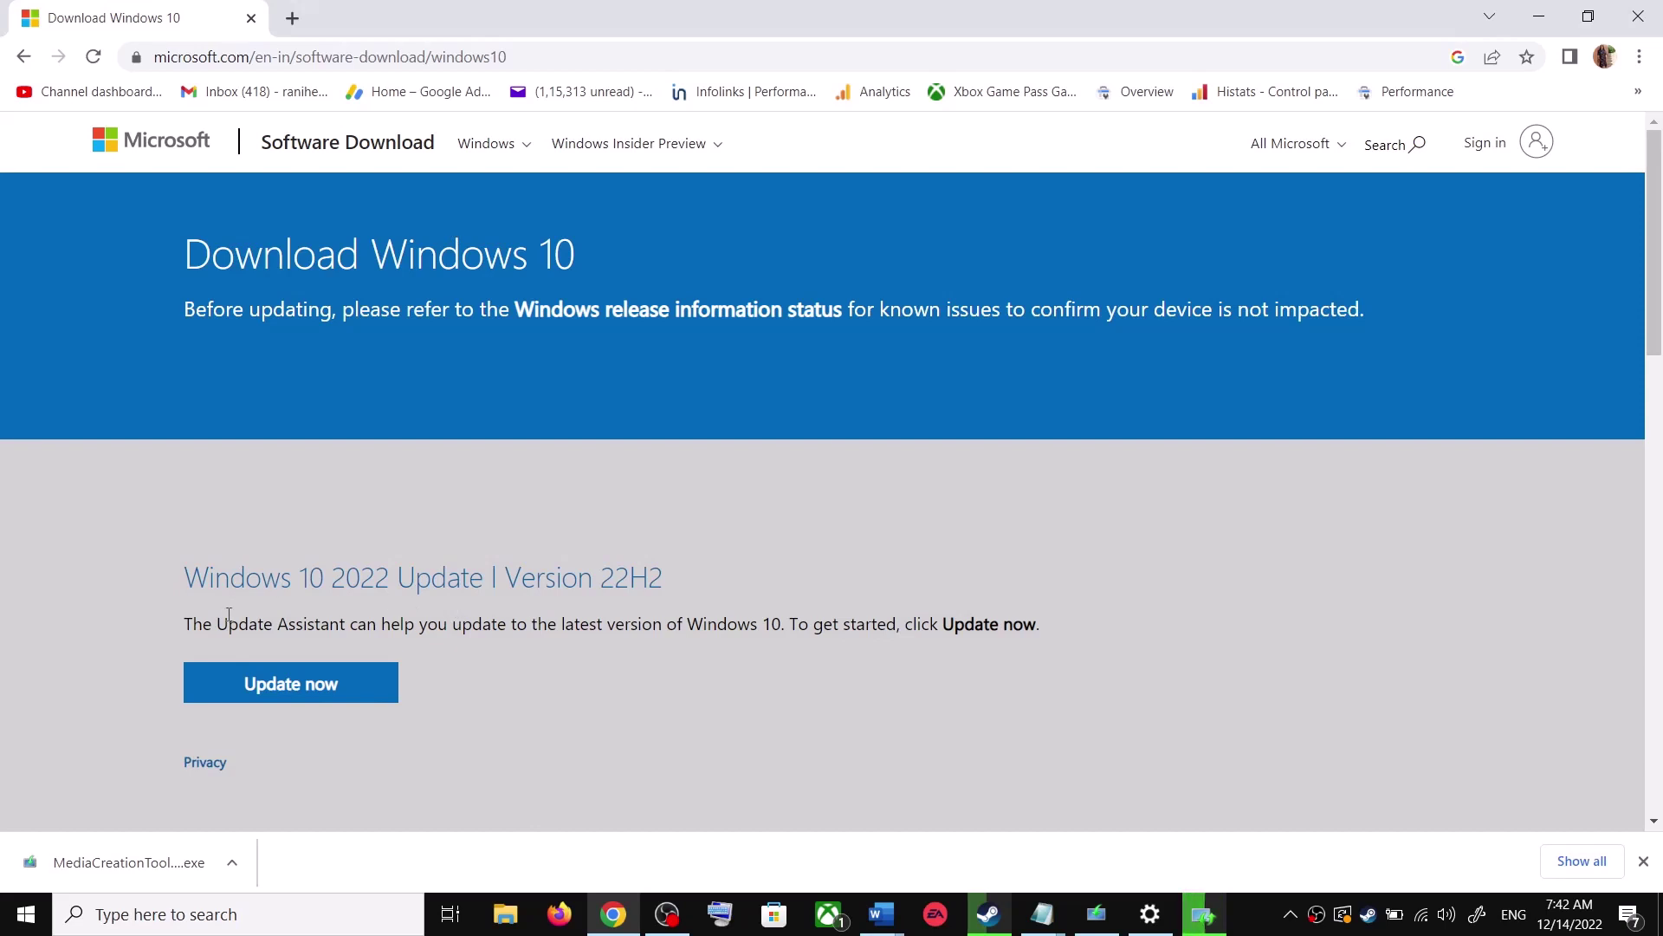
# Download and run the Windows10Upgrade Update Assistant, then close it once it reports Windows is current
pyautogui.moveTo(213, 623); pyautogui.dragTo(348, 626)
pyautogui.click(333, 685)
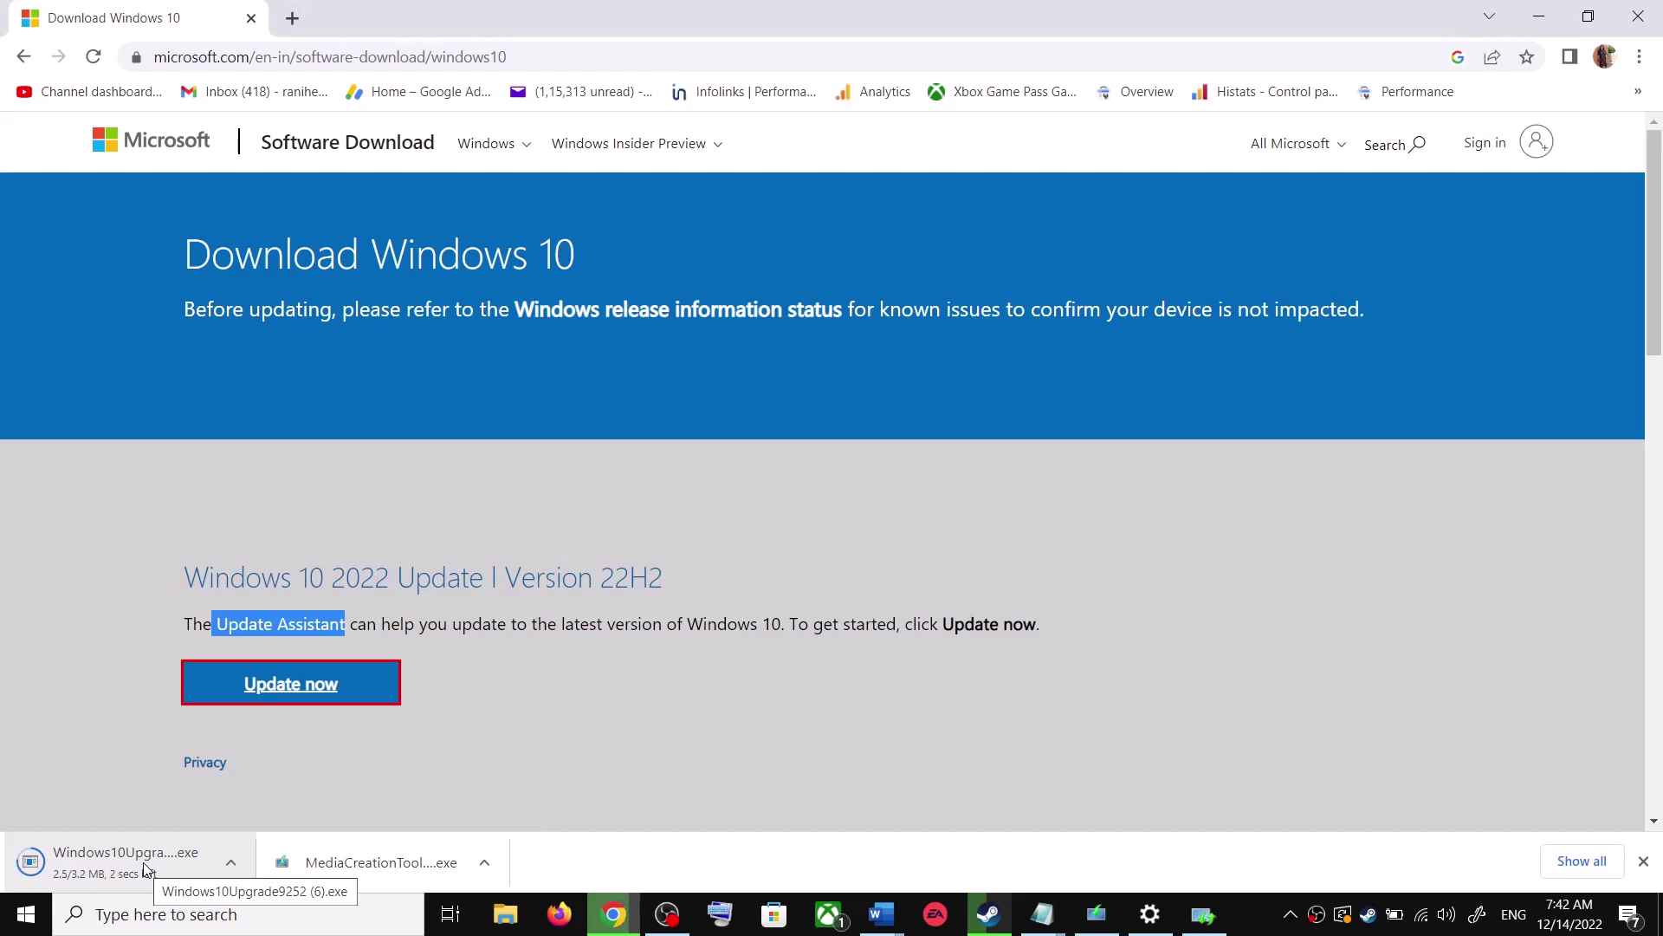
pyautogui.click(132, 866)
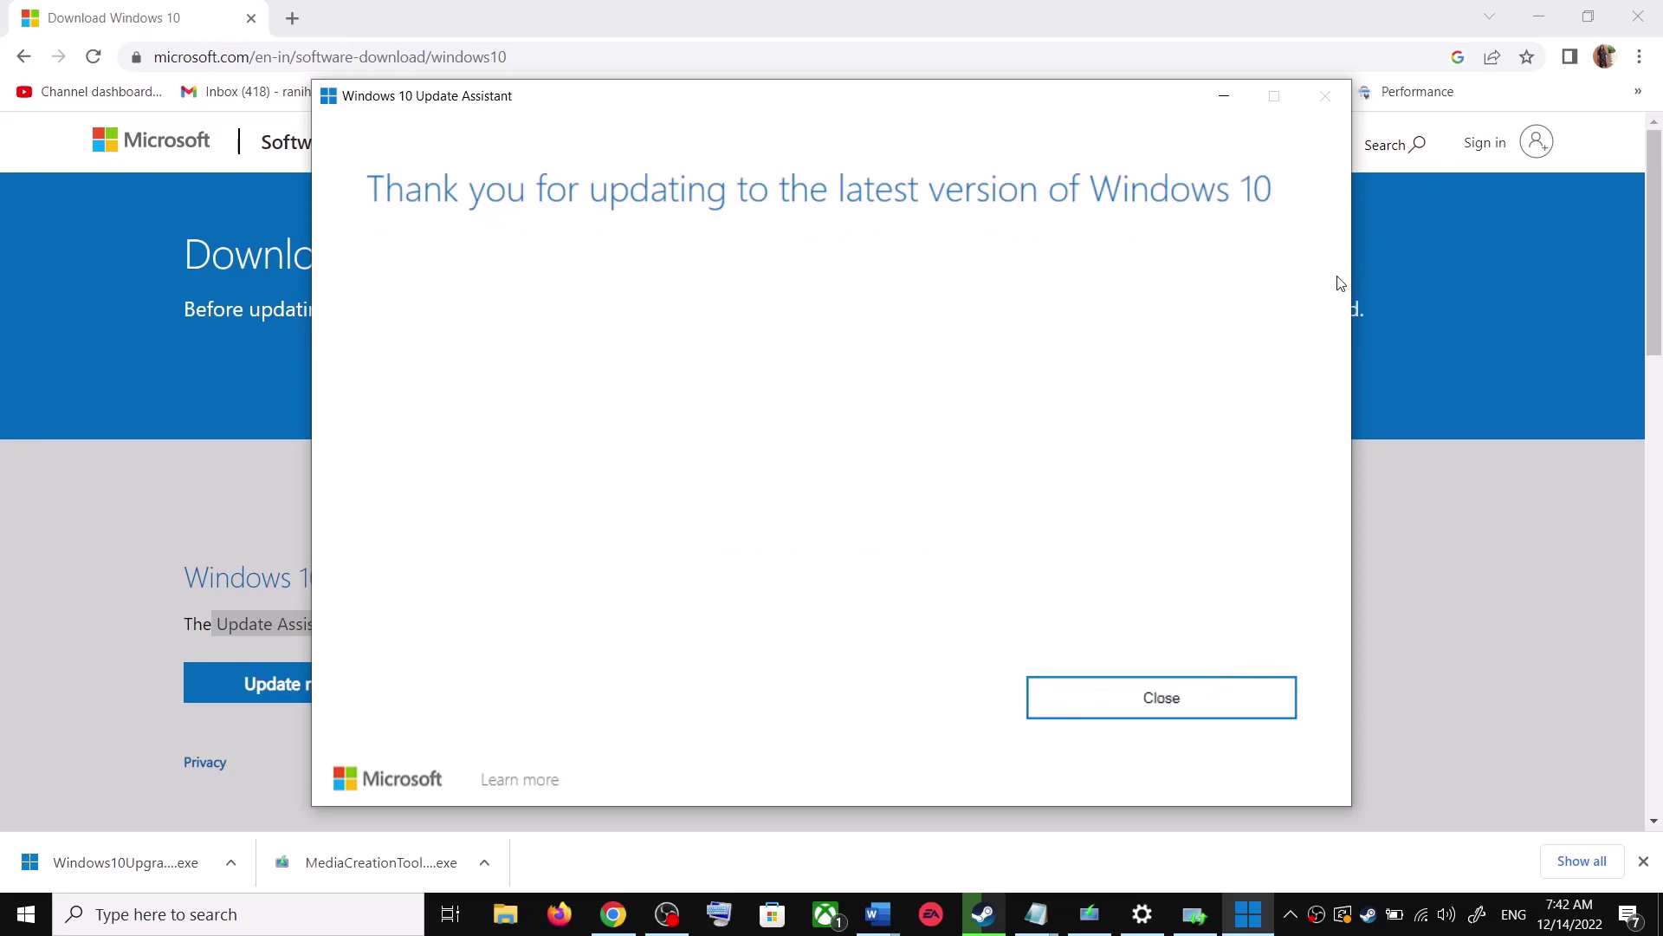
pyautogui.click(1211, 701)
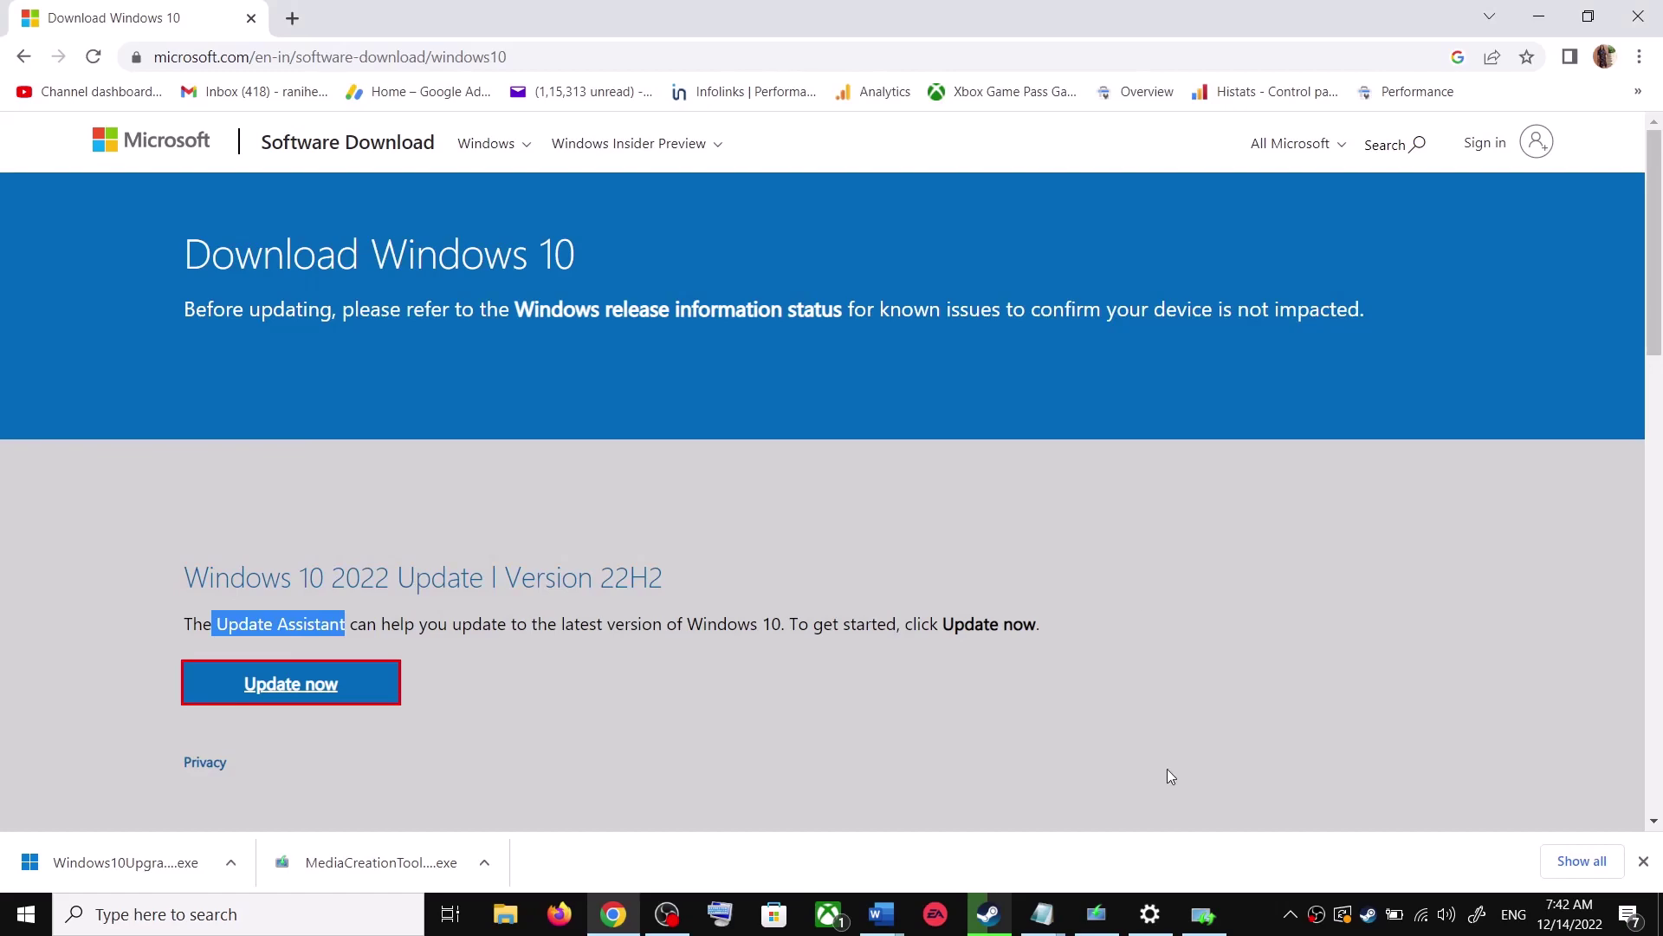
# In the guide's Step 3, select the command lines from SC config to net start appidsvc and copy them
pyautogui.moveTo(884, 916)
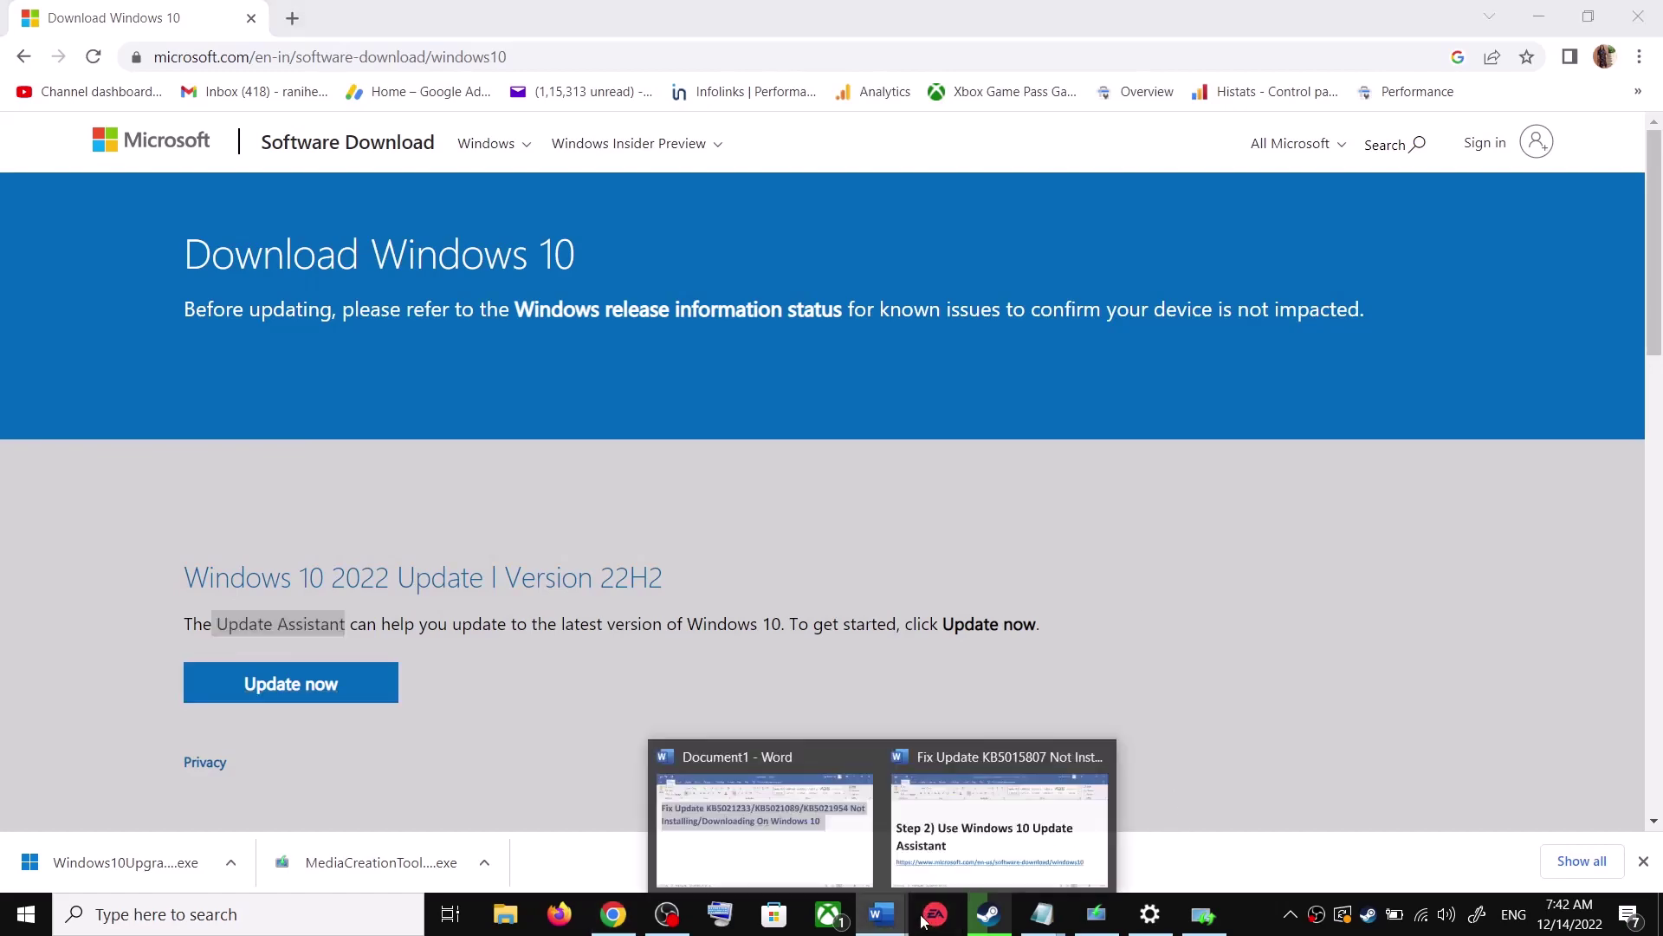
pyautogui.click(1035, 862)
pyautogui.scroll(-5, 681, 583)
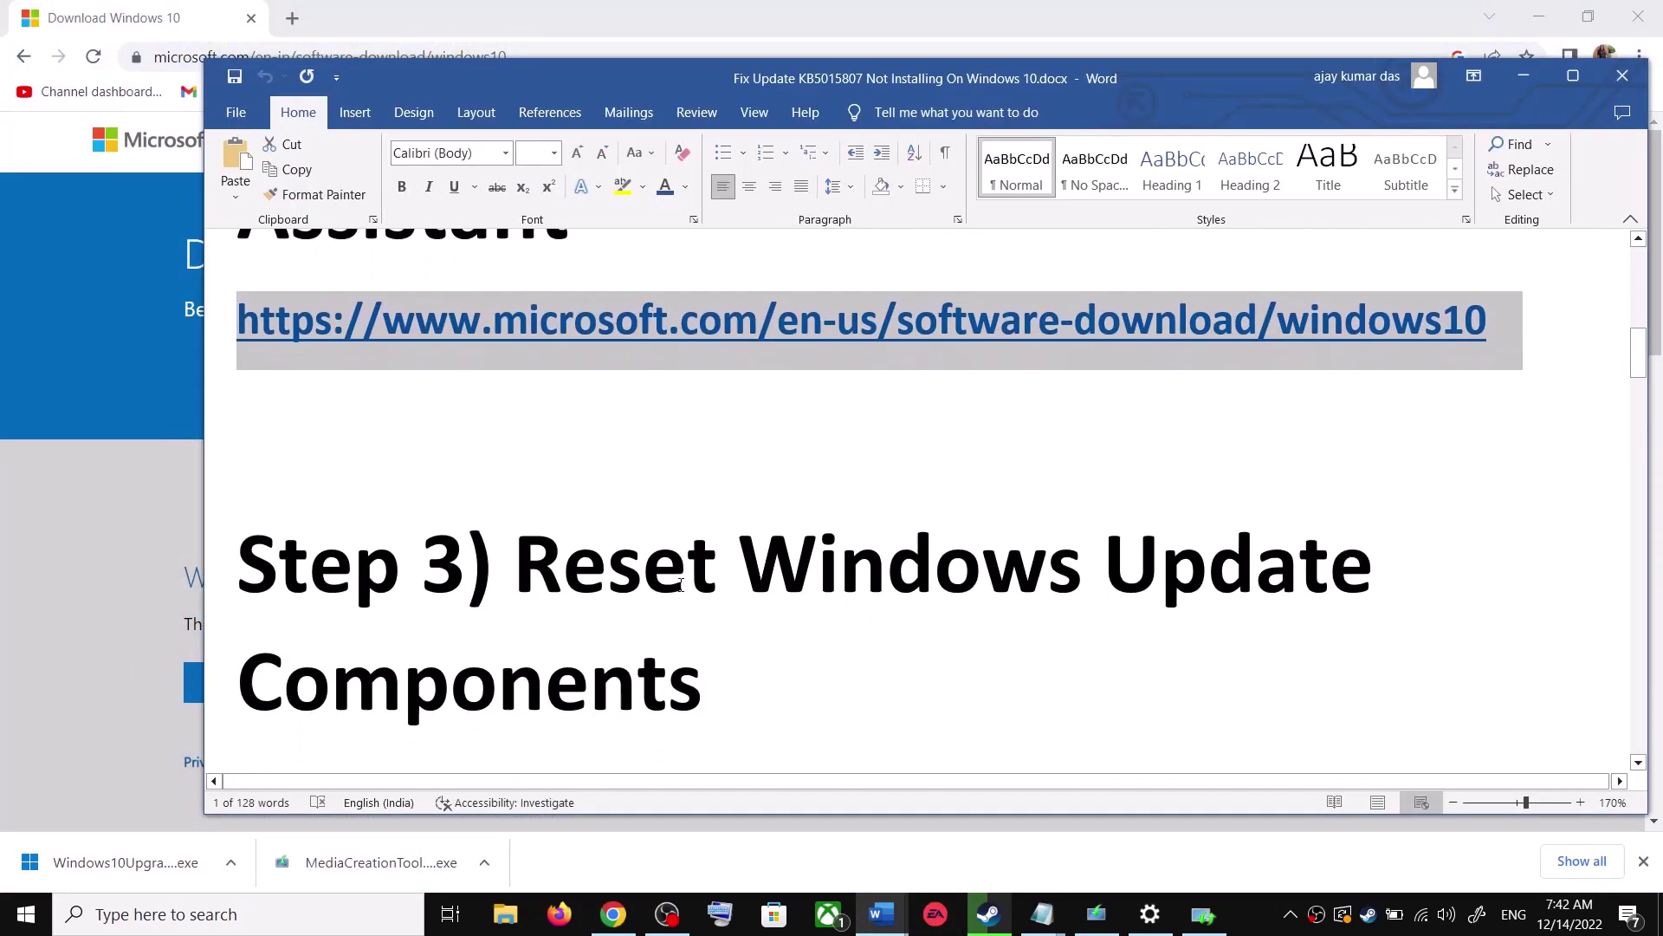
pyautogui.moveTo(569, 564); pyautogui.dragTo(719, 659)
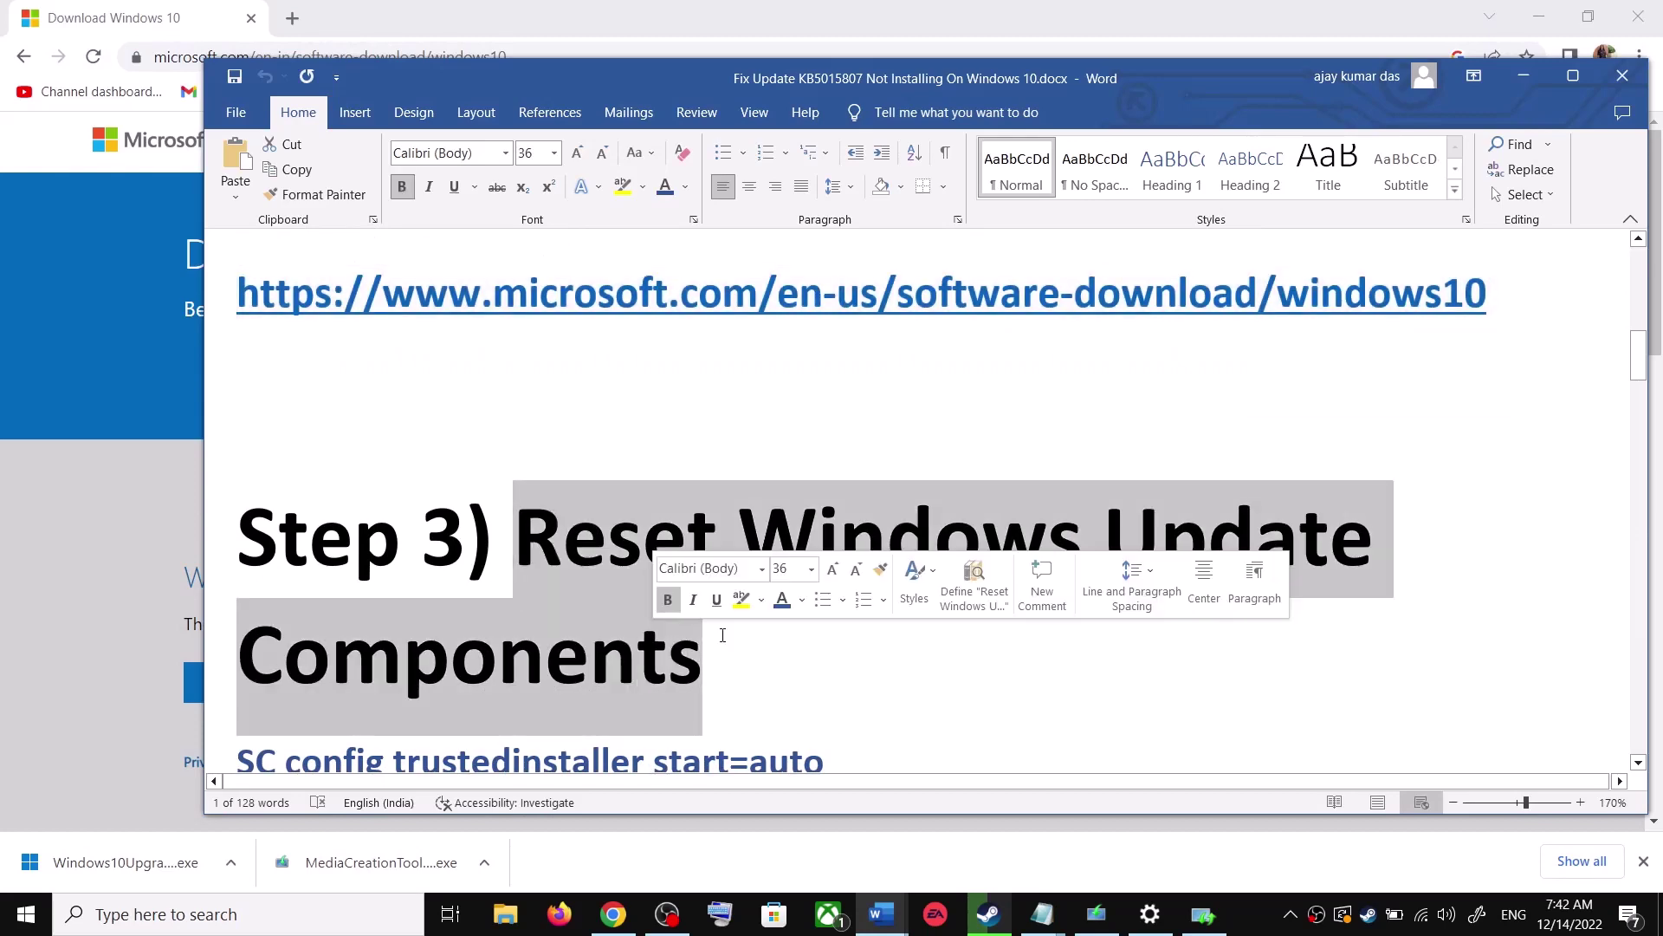
pyautogui.scroll(-2, 606, 624)
pyautogui.click(241, 581)
pyautogui.moveTo(241, 580); pyautogui.dragTo(551, 712)
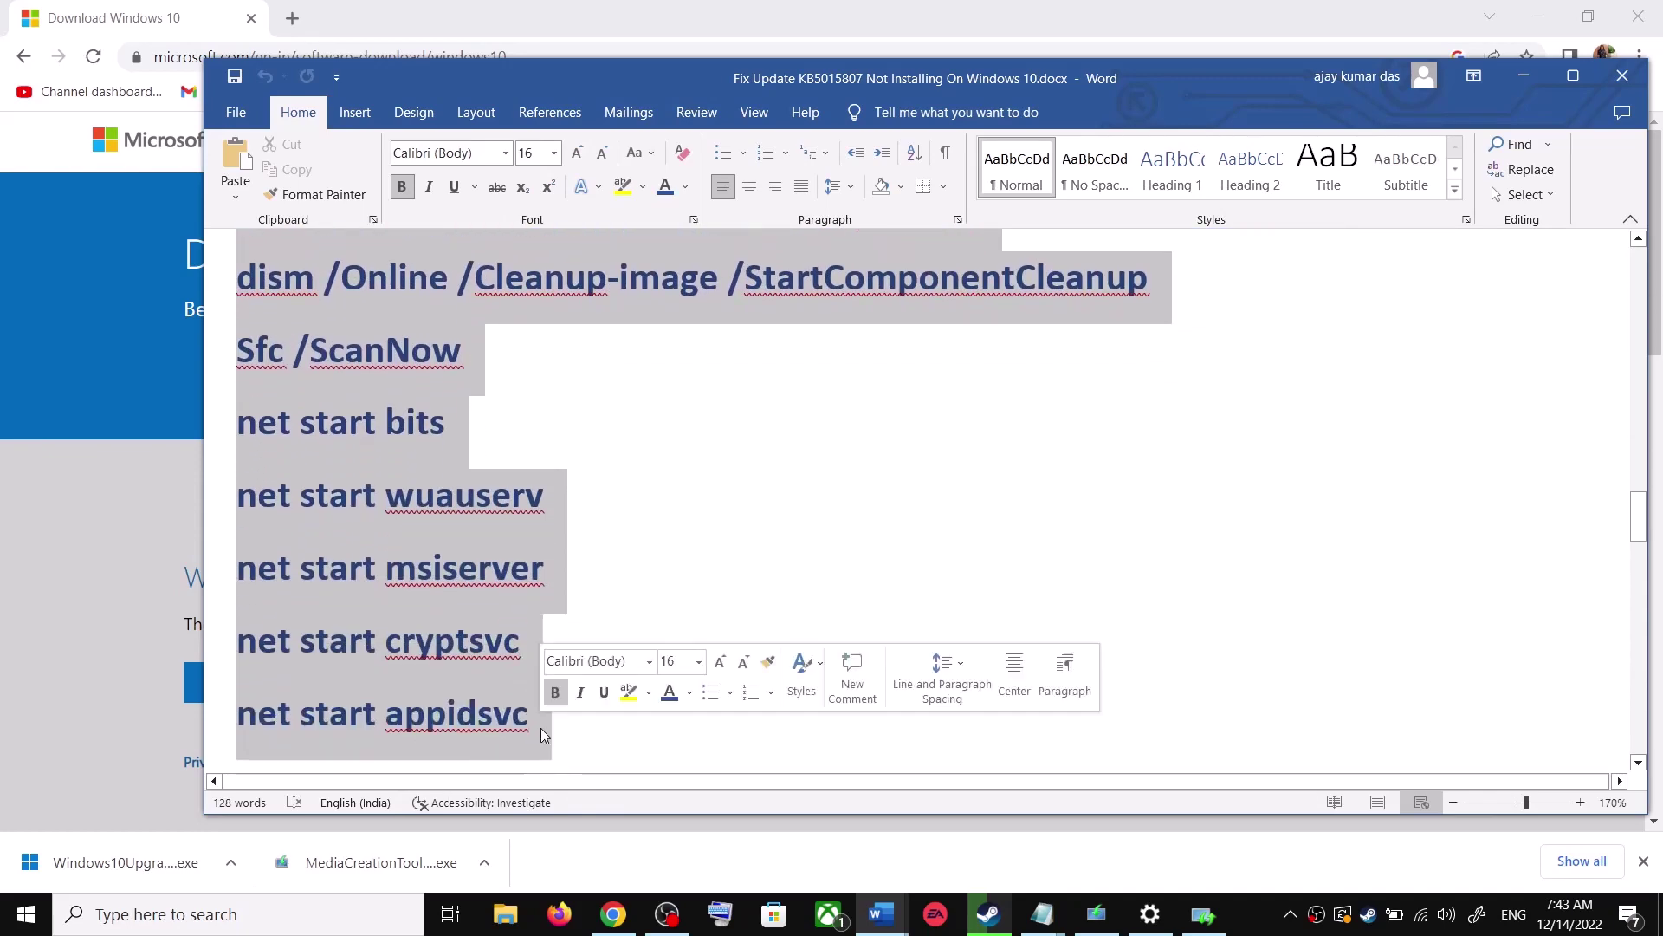
pyautogui.scroll(-1, 551, 693)
pyautogui.rightClick(441, 487)
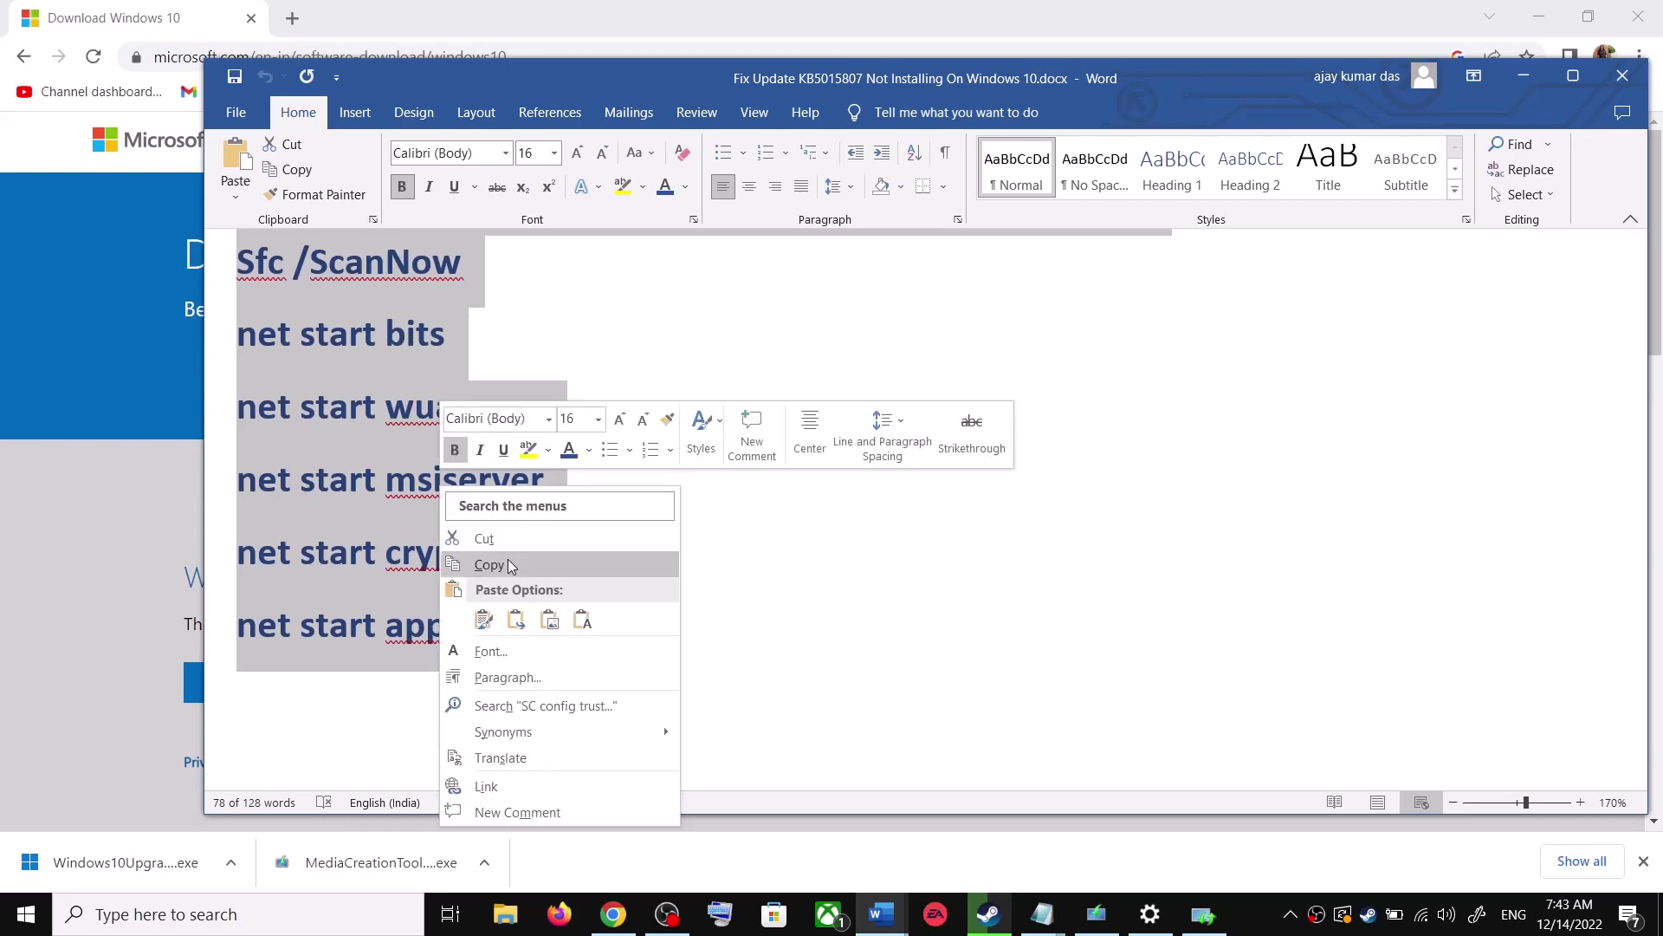
pyautogui.click(509, 565)
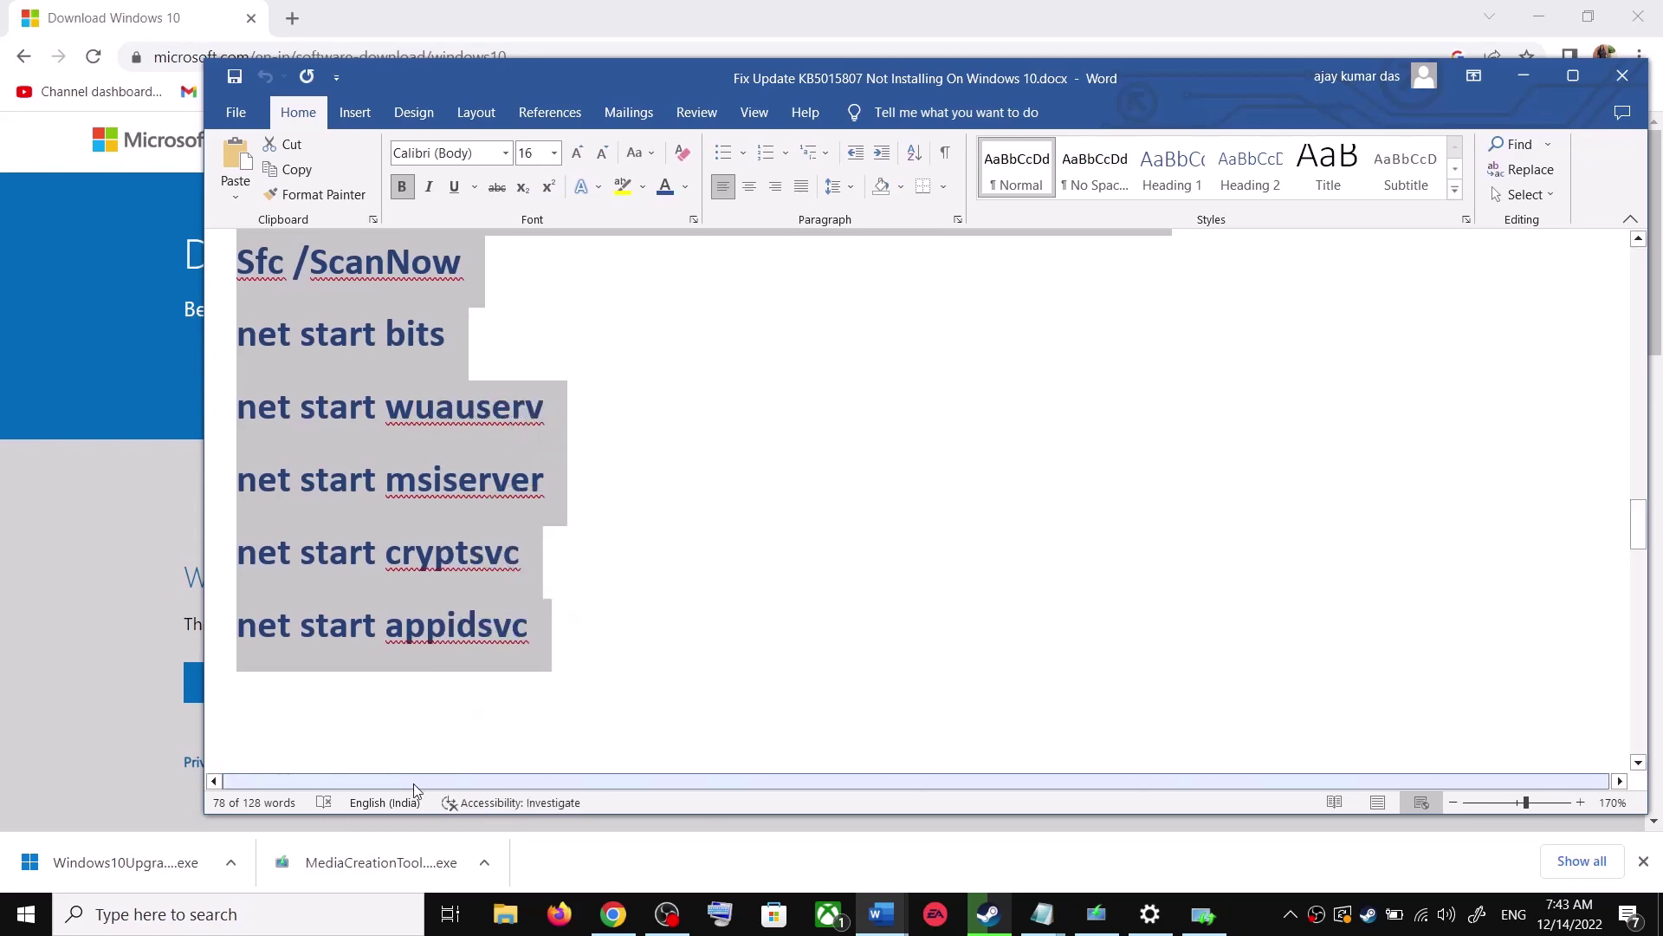
# Open Notepad through Windows search and paste the copied reset commands
pyautogui.click(290, 918)
pyautogui.write('ote')
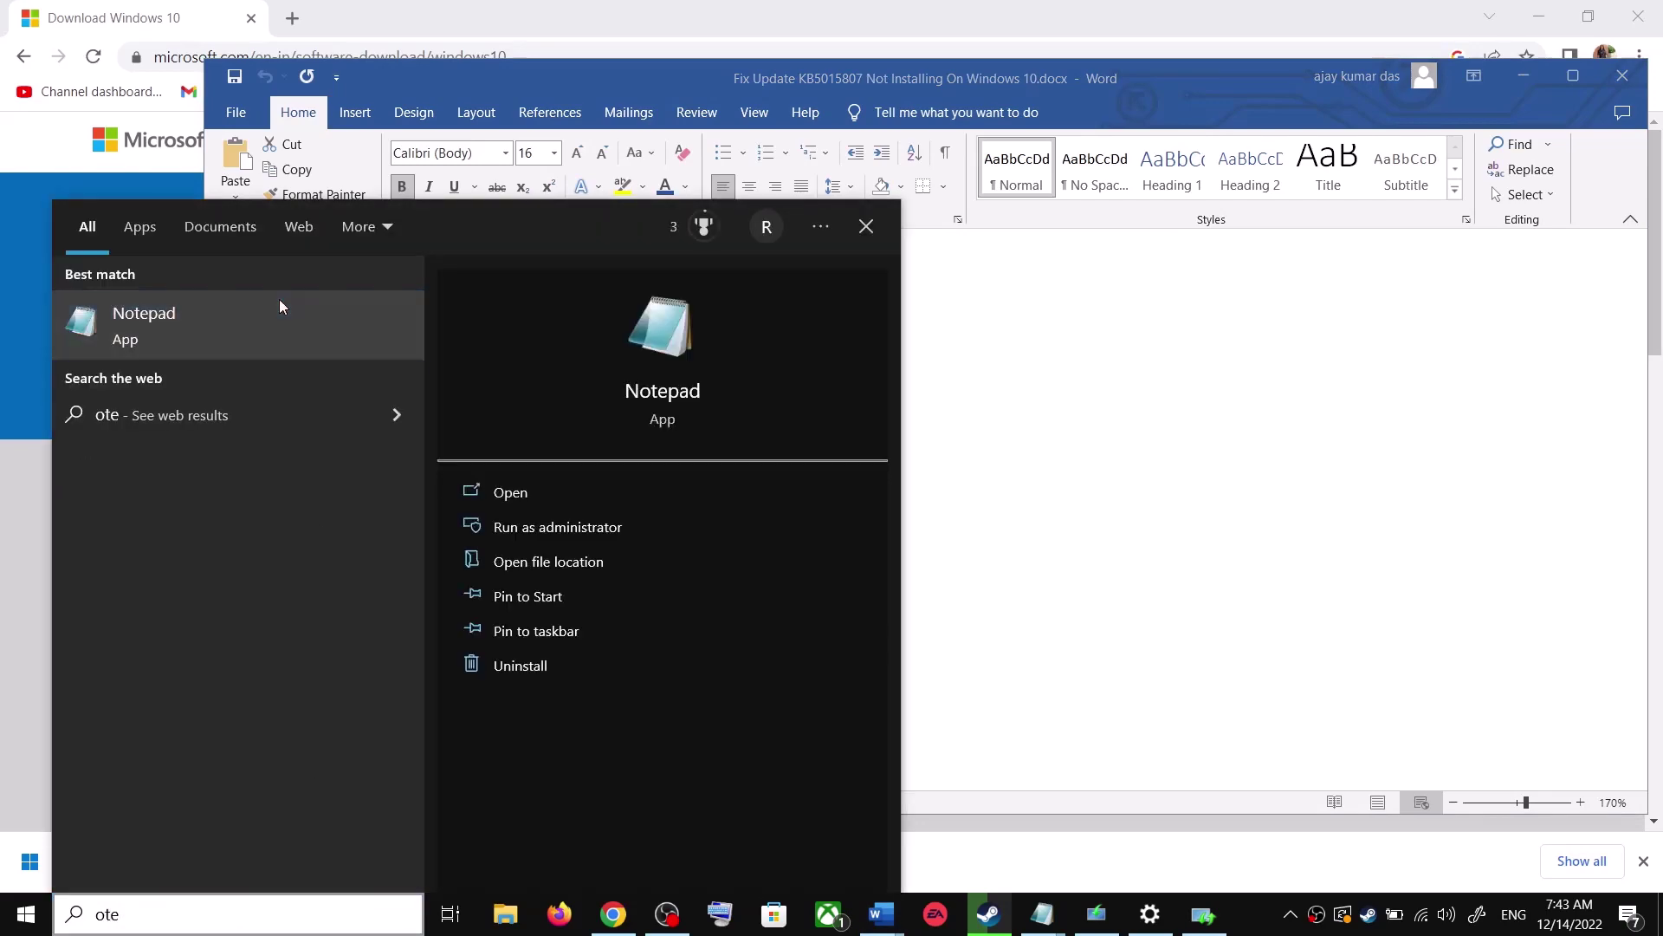
pyautogui.click(279, 303)
pyautogui.write('SC config trustedinstaller start=auto net stop bits net stop wuauserv net stop msiserver net stop cryptsvc net stop appidsvc Ren %Systemroot%\\SoftwareDistribution SoftwareDistribution.old Ren %Systemroot%\\System32\\catroot2 catroot2.old regsvr32.exe /s atl.dll regsvr32.exe /s urlmon.dll regsvr32.exe /s mshtml.dll netsh winsock reset netsh winsock reset proxy rundll32.exe pnpclean.dll,RunDLL_PnpClean /DRIVERS /MAXCLEAN dism /Online /Cleanup-image /ScanHealth dism /Online /Cleanup-image /CheckHealth dism /Online /Cleanup-image /RestoreHealth dism /Online /Cleanup-image /StartComponentCleanup sfc /scannow net start bits net start wuauserv net start msiserver net start cryptsvc net start appidsvc')
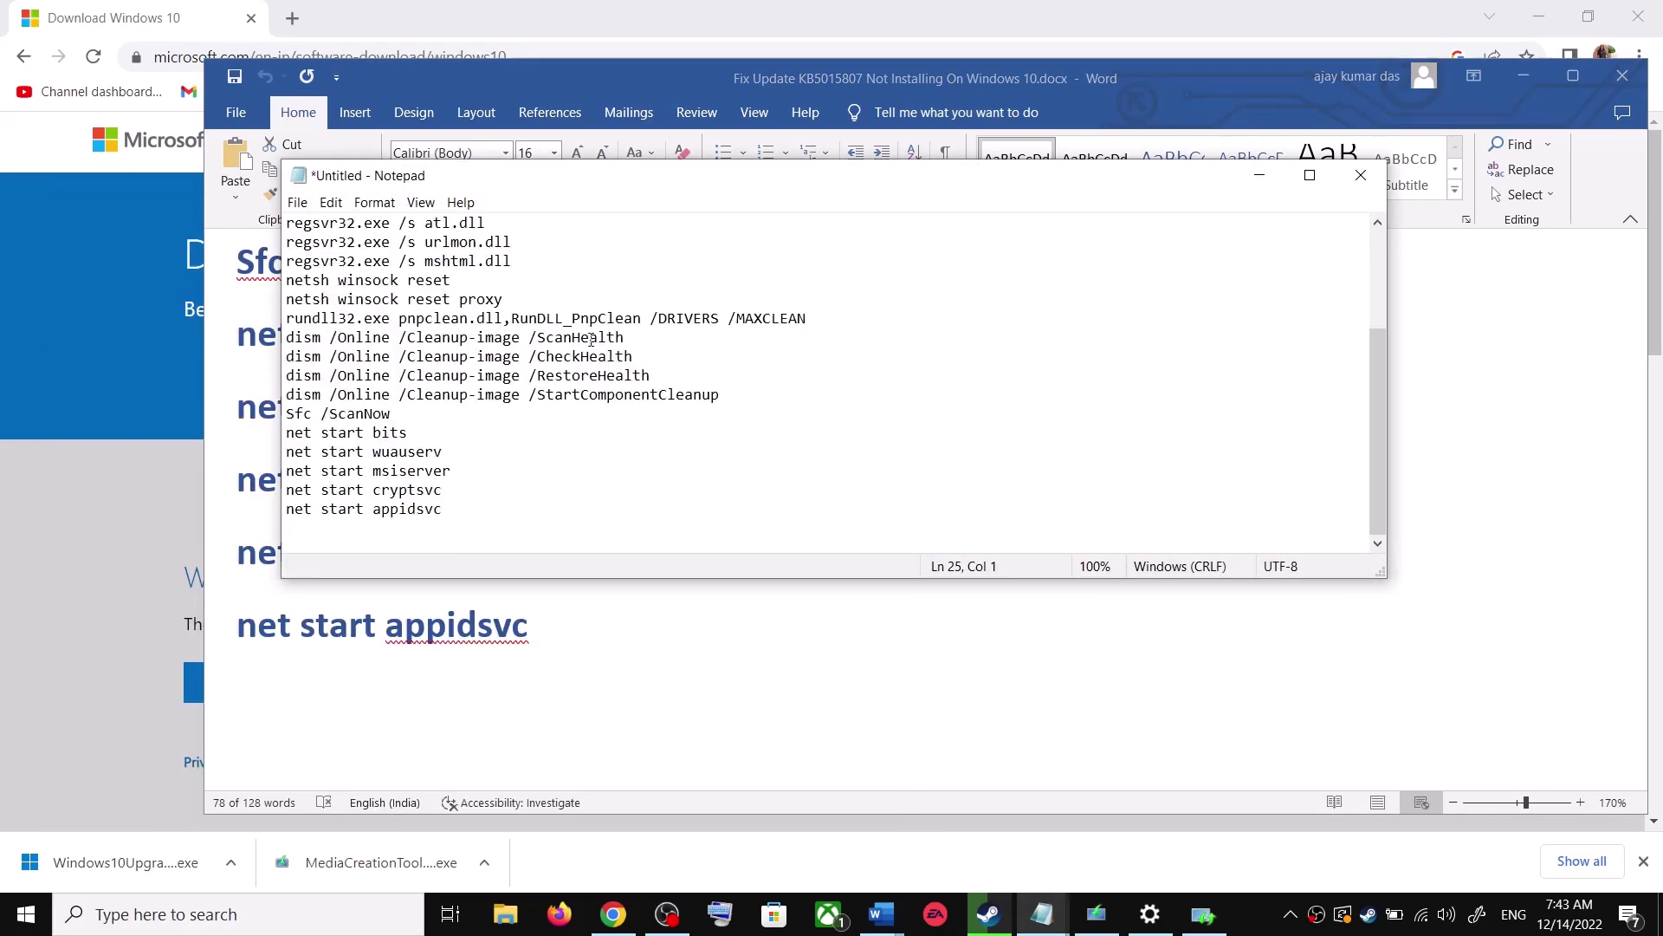
pyautogui.scroll(3, 498, 401)
# Start a Save As to the Desktop and copy the file name Wufix.bat from the guide
pyautogui.click(297, 201)
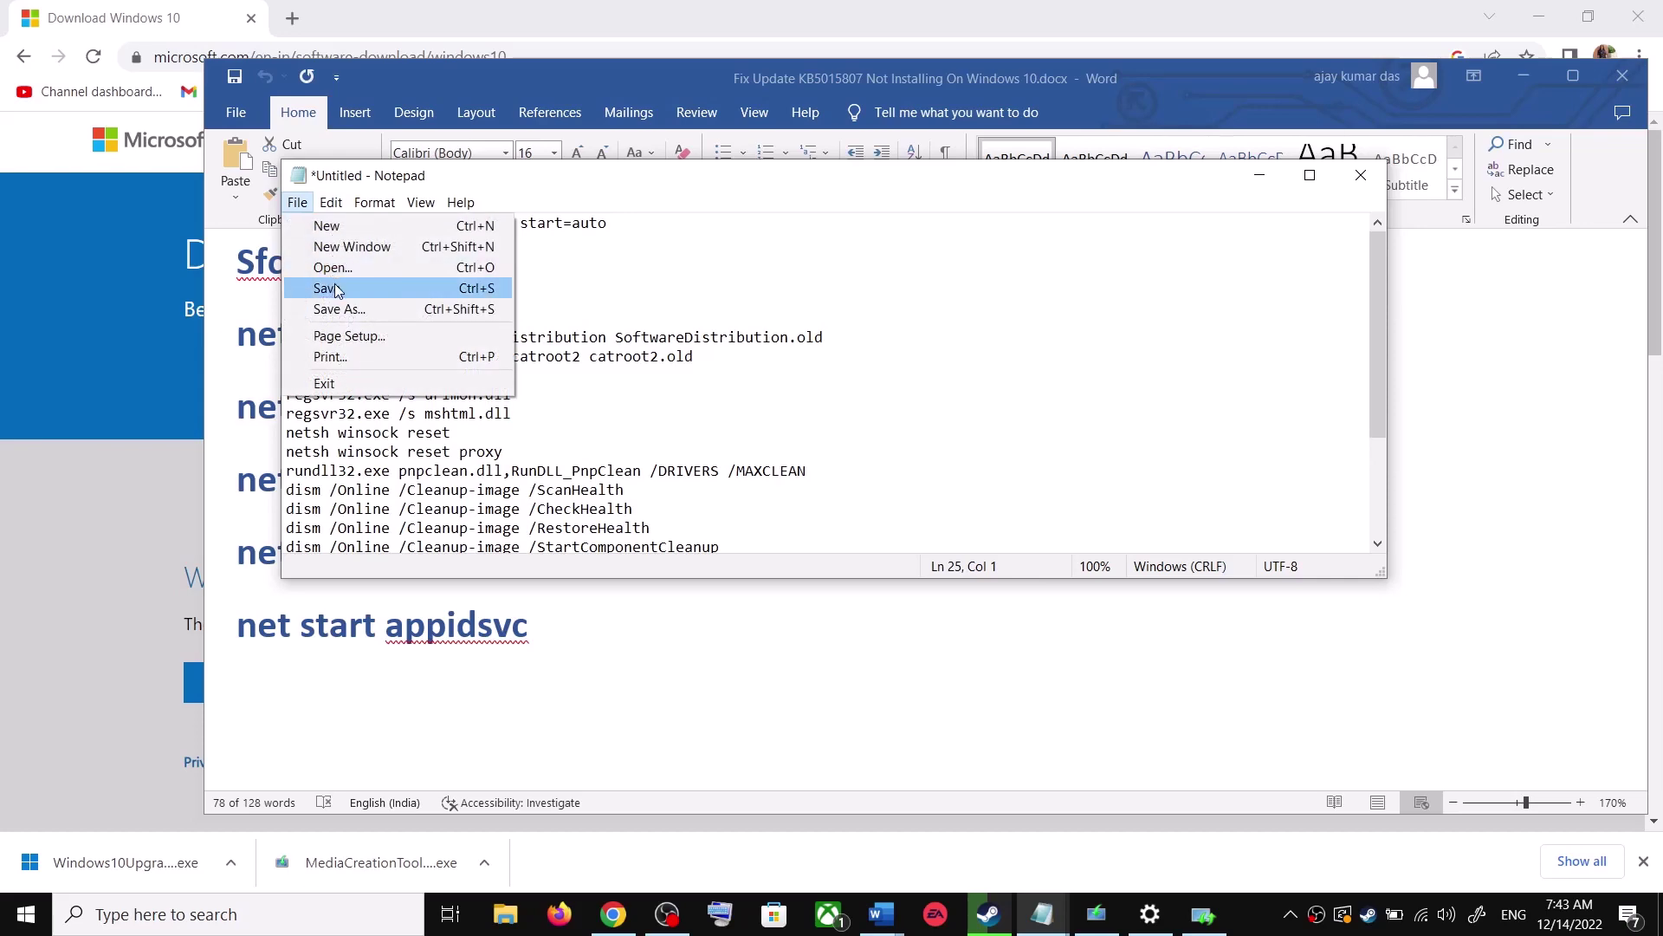
pyautogui.click(347, 302)
pyautogui.click(382, 401)
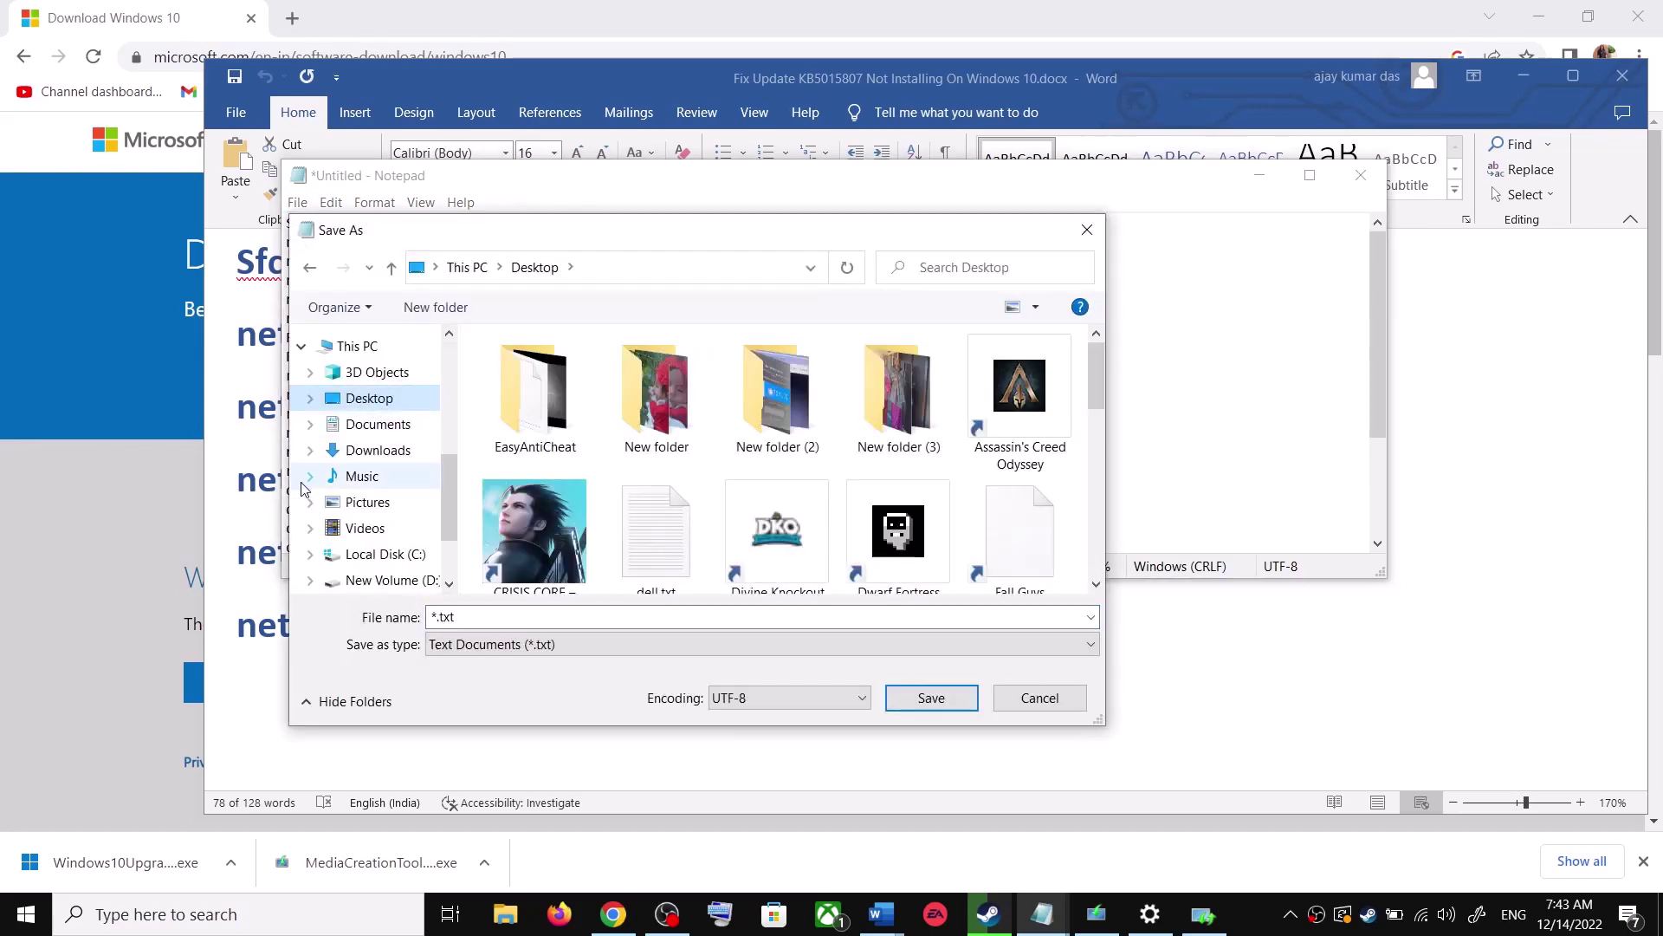
pyautogui.hotkey('alt', 'Tab')
pyautogui.scroll(-5, 471, 549)
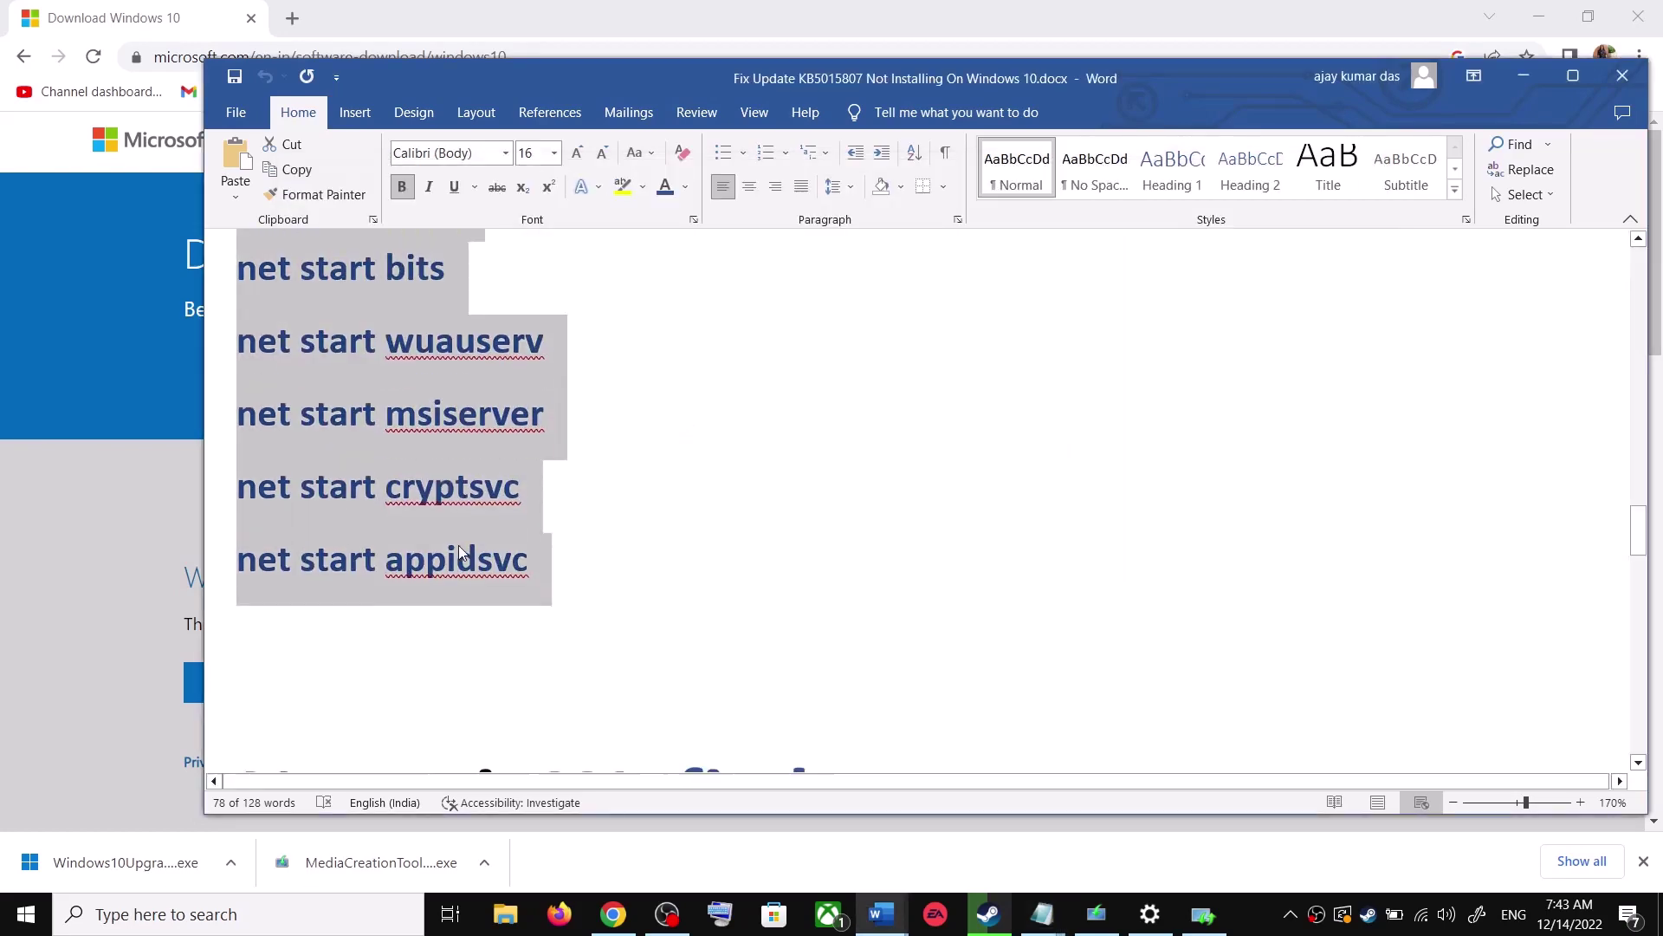
pyautogui.moveTo(929, 609); pyautogui.dragTo(640, 601)
pyautogui.hotkey('ctrl', 'c')
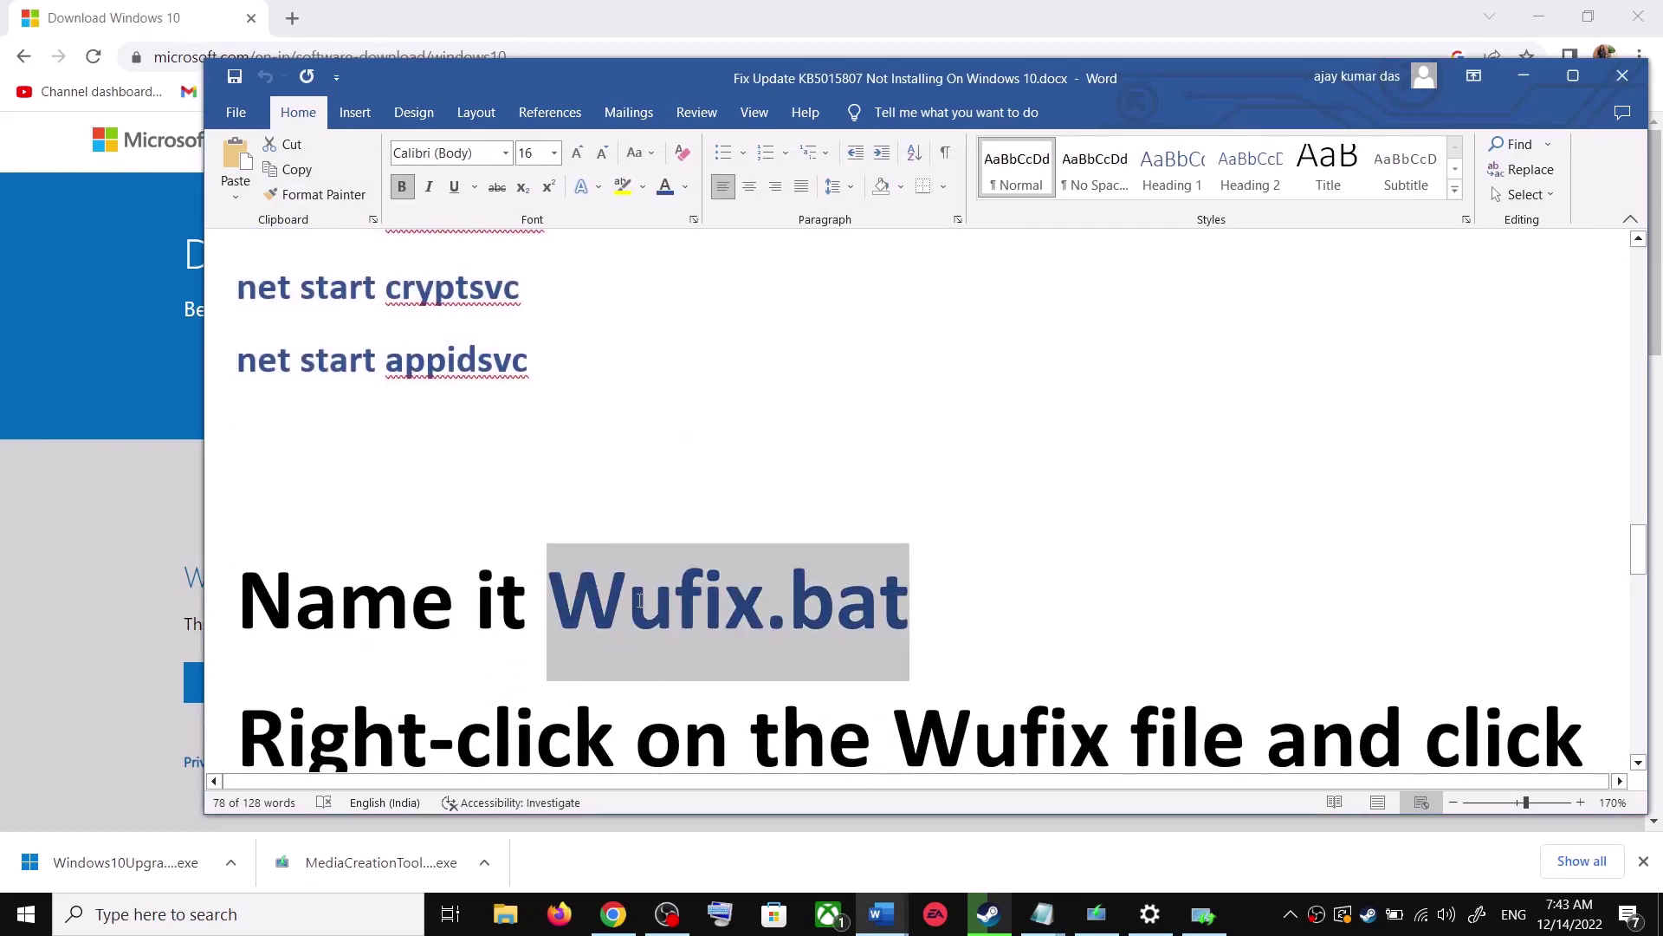
pyautogui.hotkey('alt', 'Tab')
# Save the file as Wufix.bat with type All Files (*.*), then show the desktop
pyautogui.click(511, 616)
pyautogui.hotkey('ctrl', 'a')
pyautogui.hotkey('ctrl', 'v')
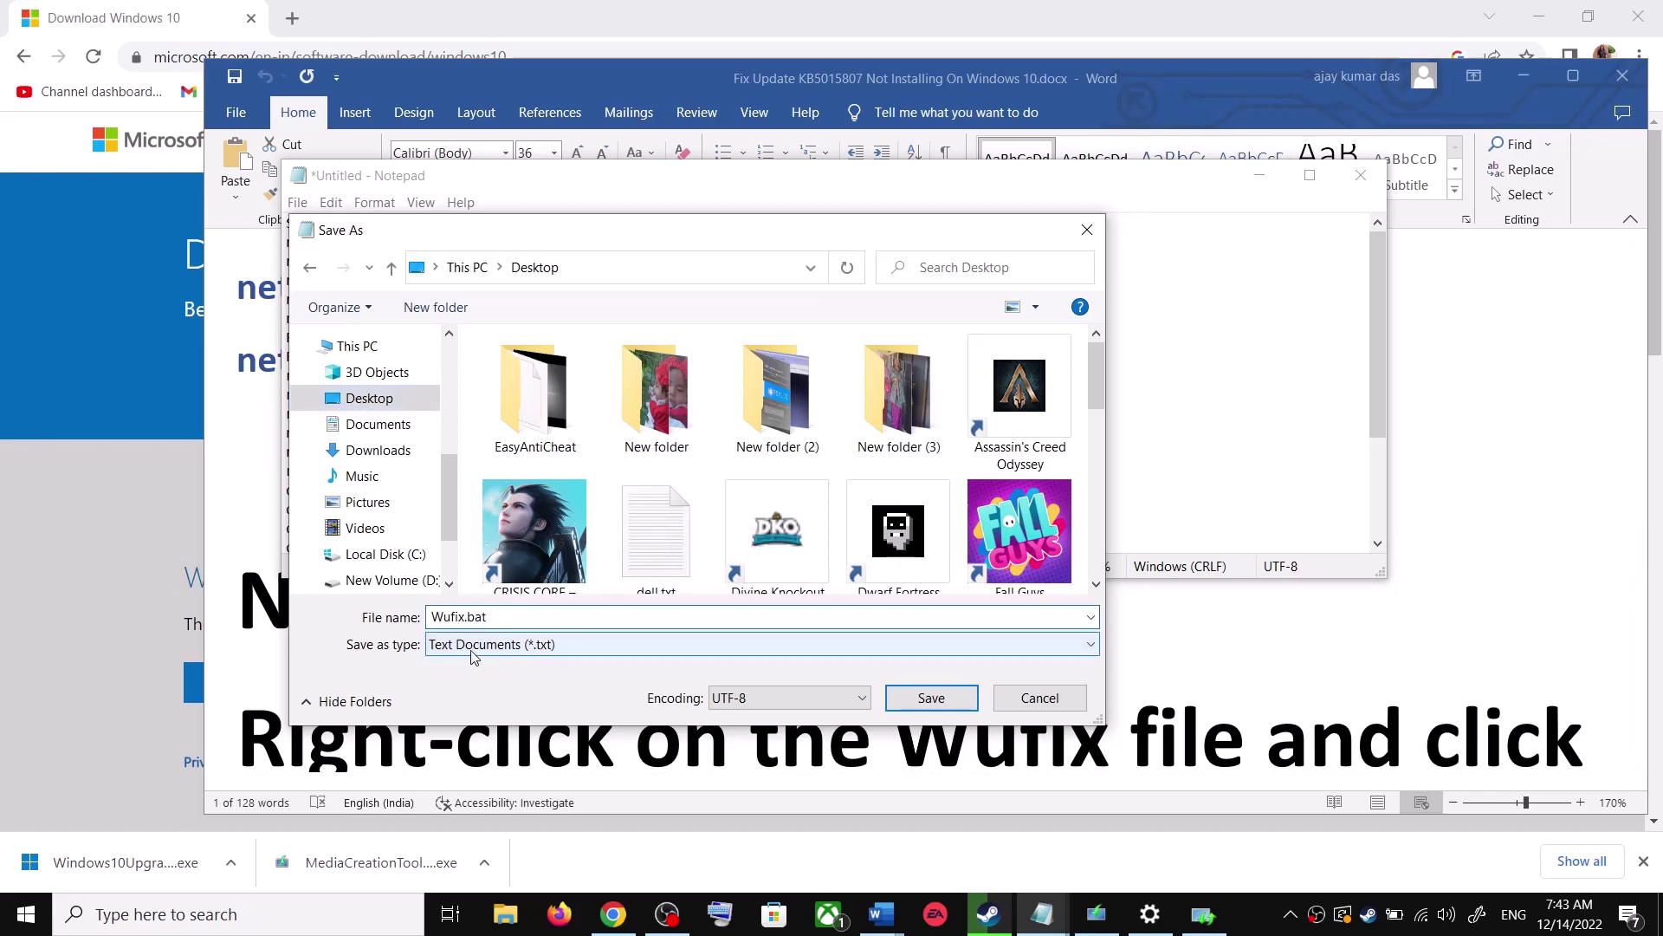
pyautogui.click(498, 644)
pyautogui.click(481, 683)
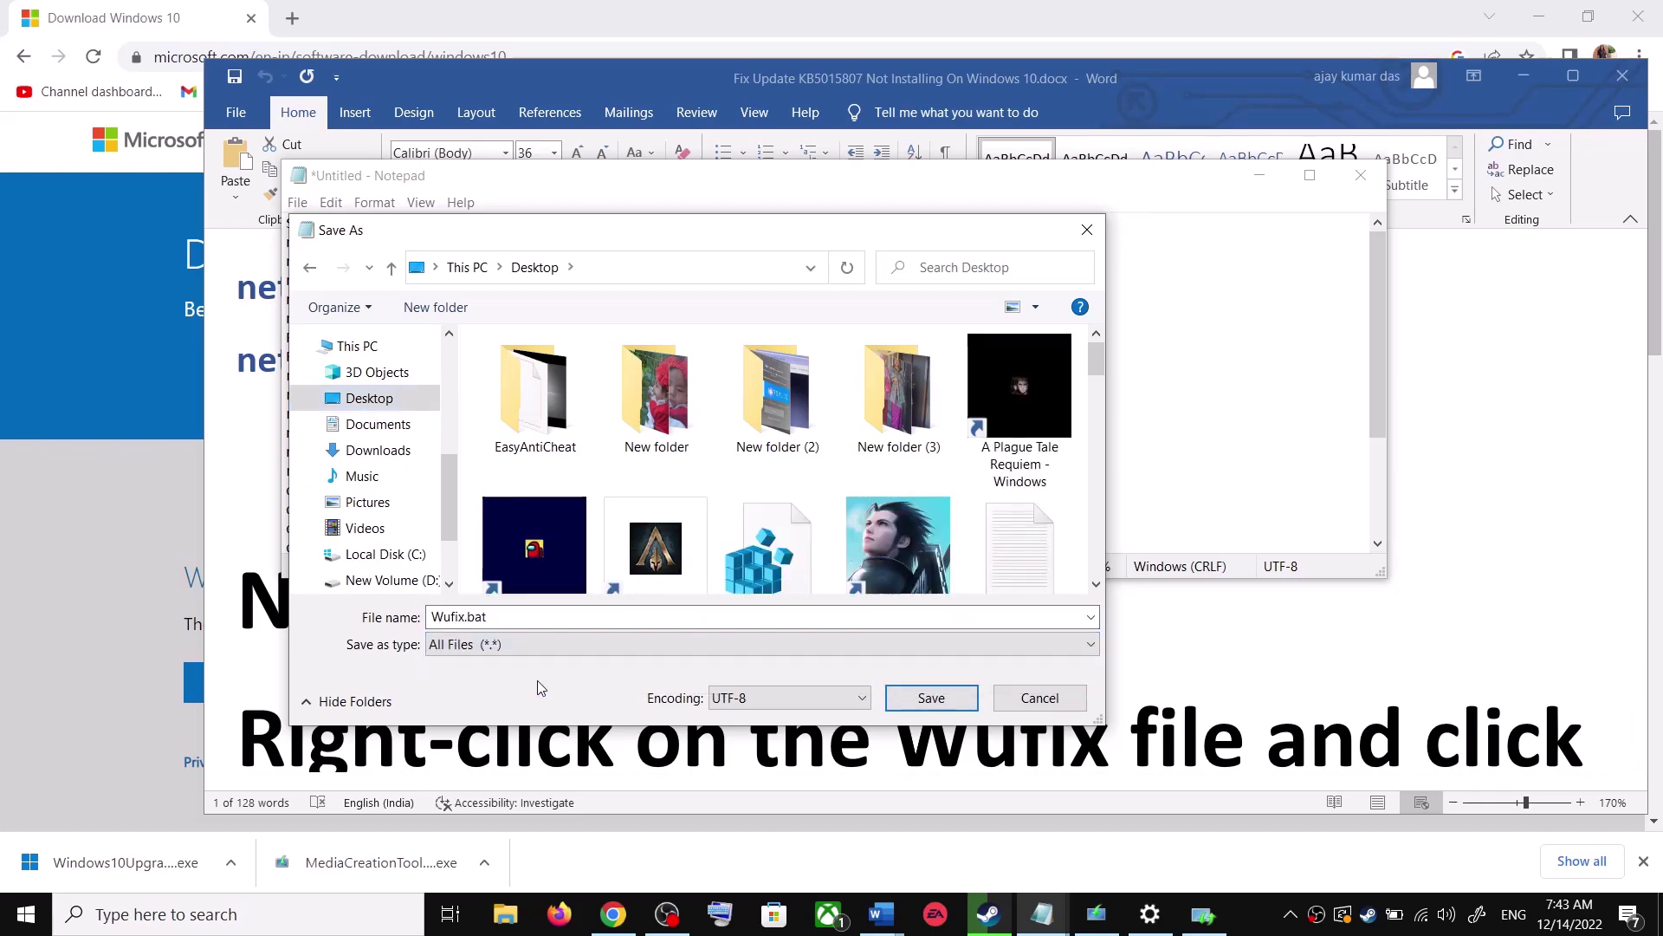
pyautogui.click(931, 699)
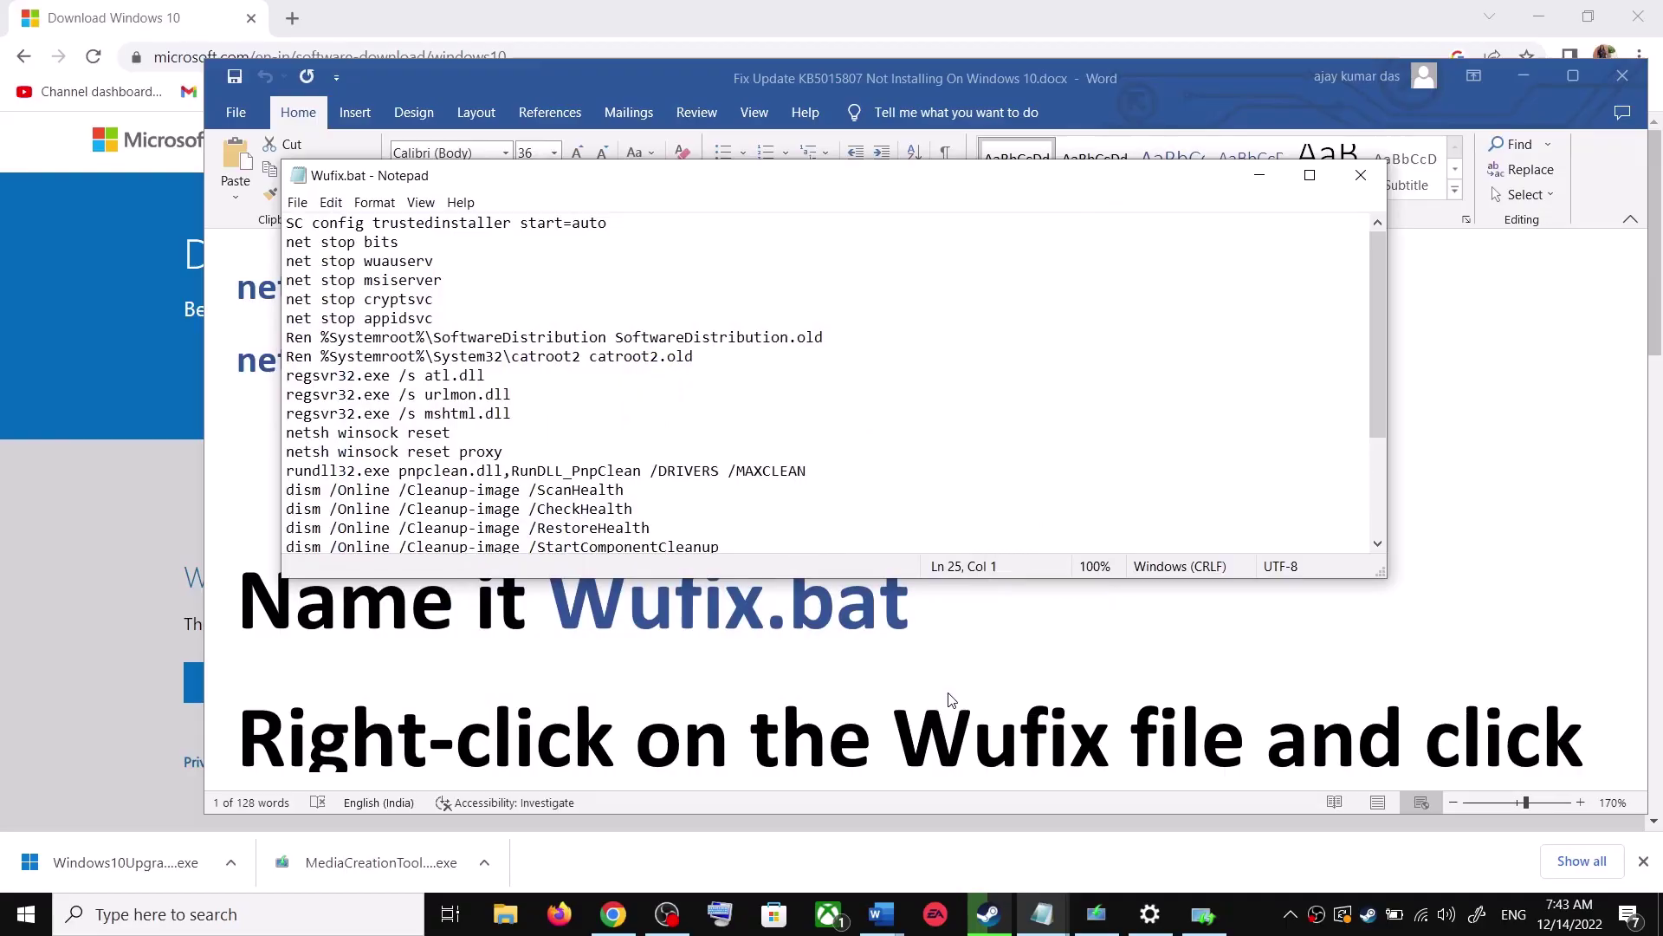
pyautogui.press('super+d')
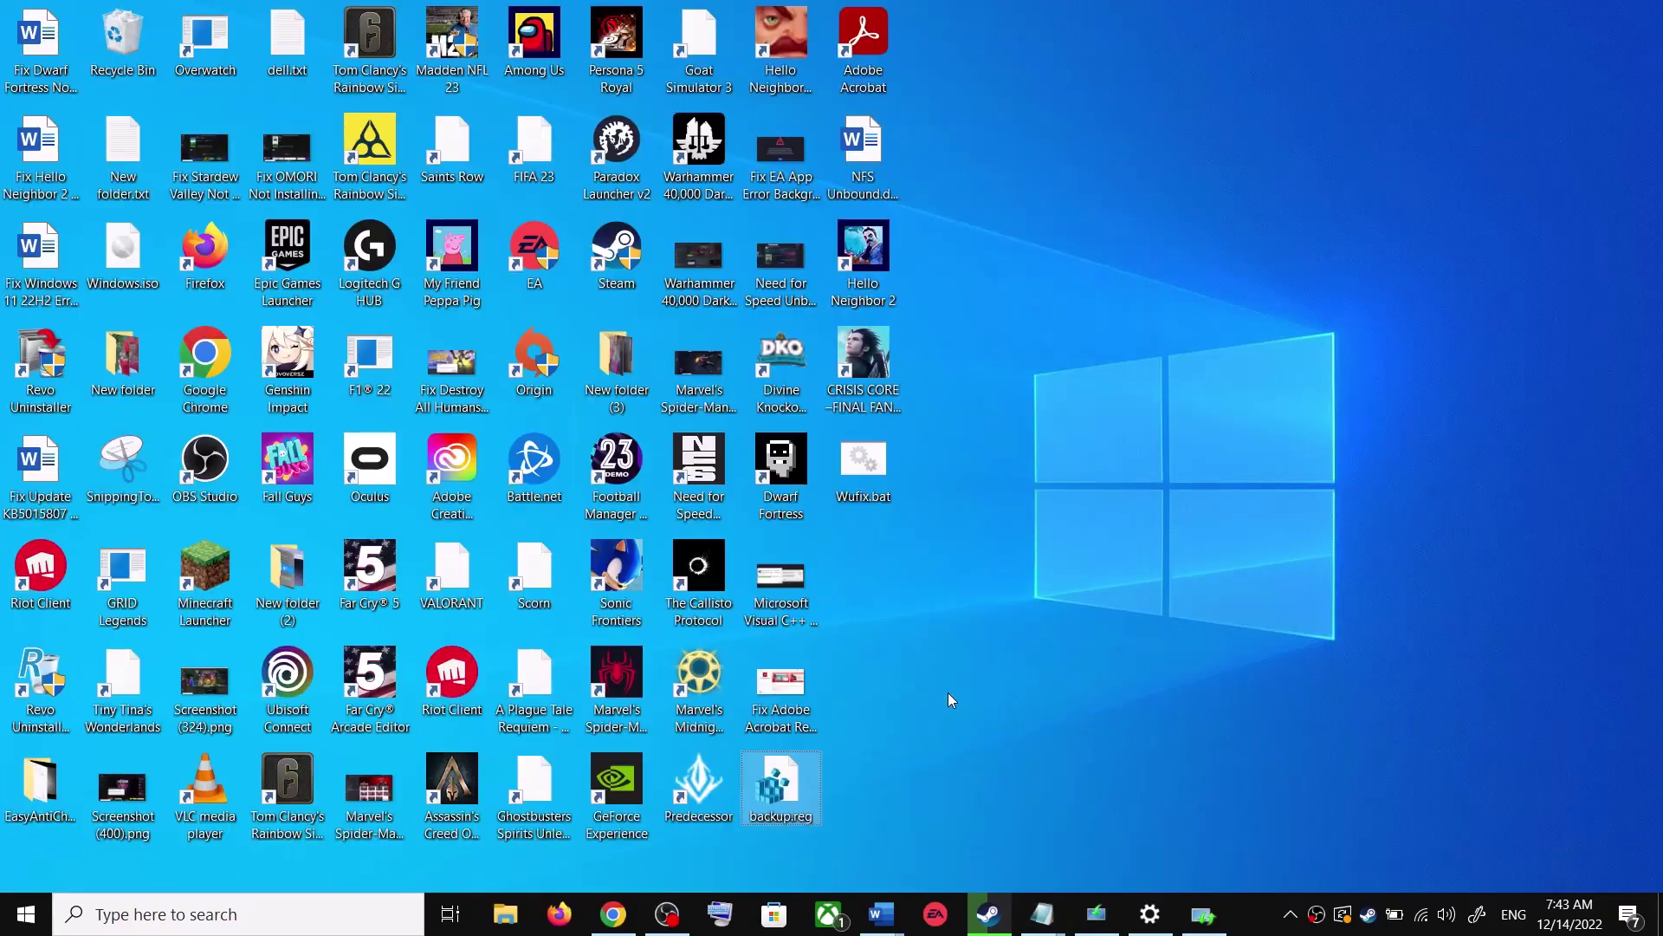
# Run Wufix.bat from the desktop as administrator and move the Command Prompt window toward the centre
pyautogui.doubleClick(875, 475)
pyautogui.rightClick(873, 475)
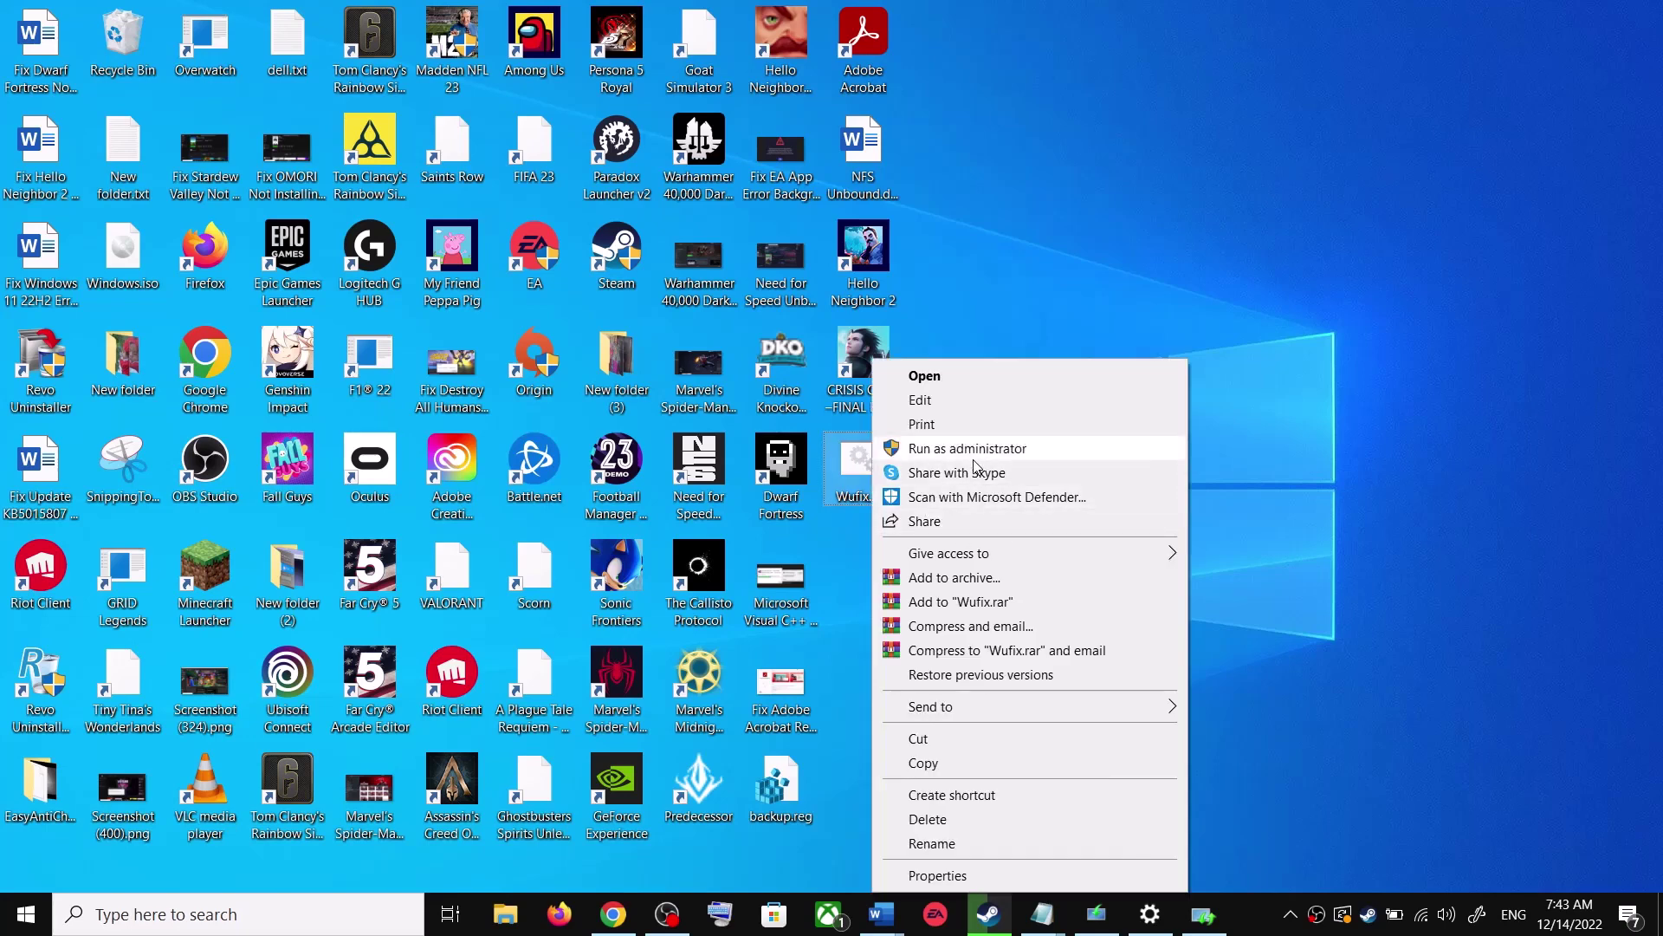
pyautogui.click(993, 300)
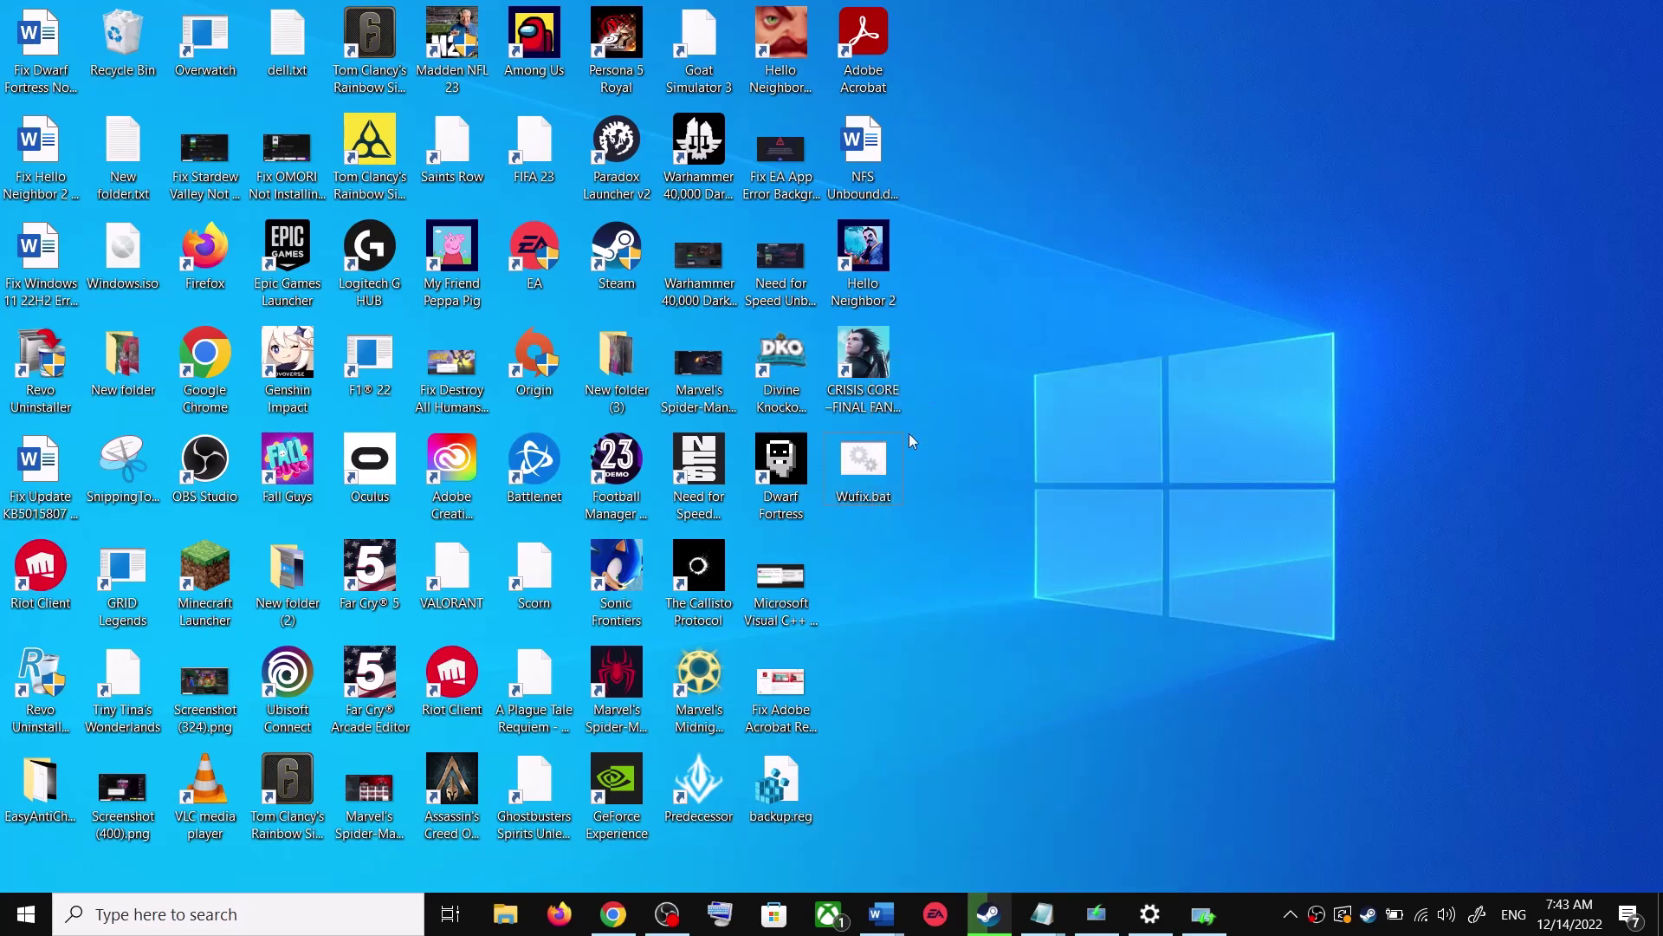
pyautogui.rightClick(862, 482)
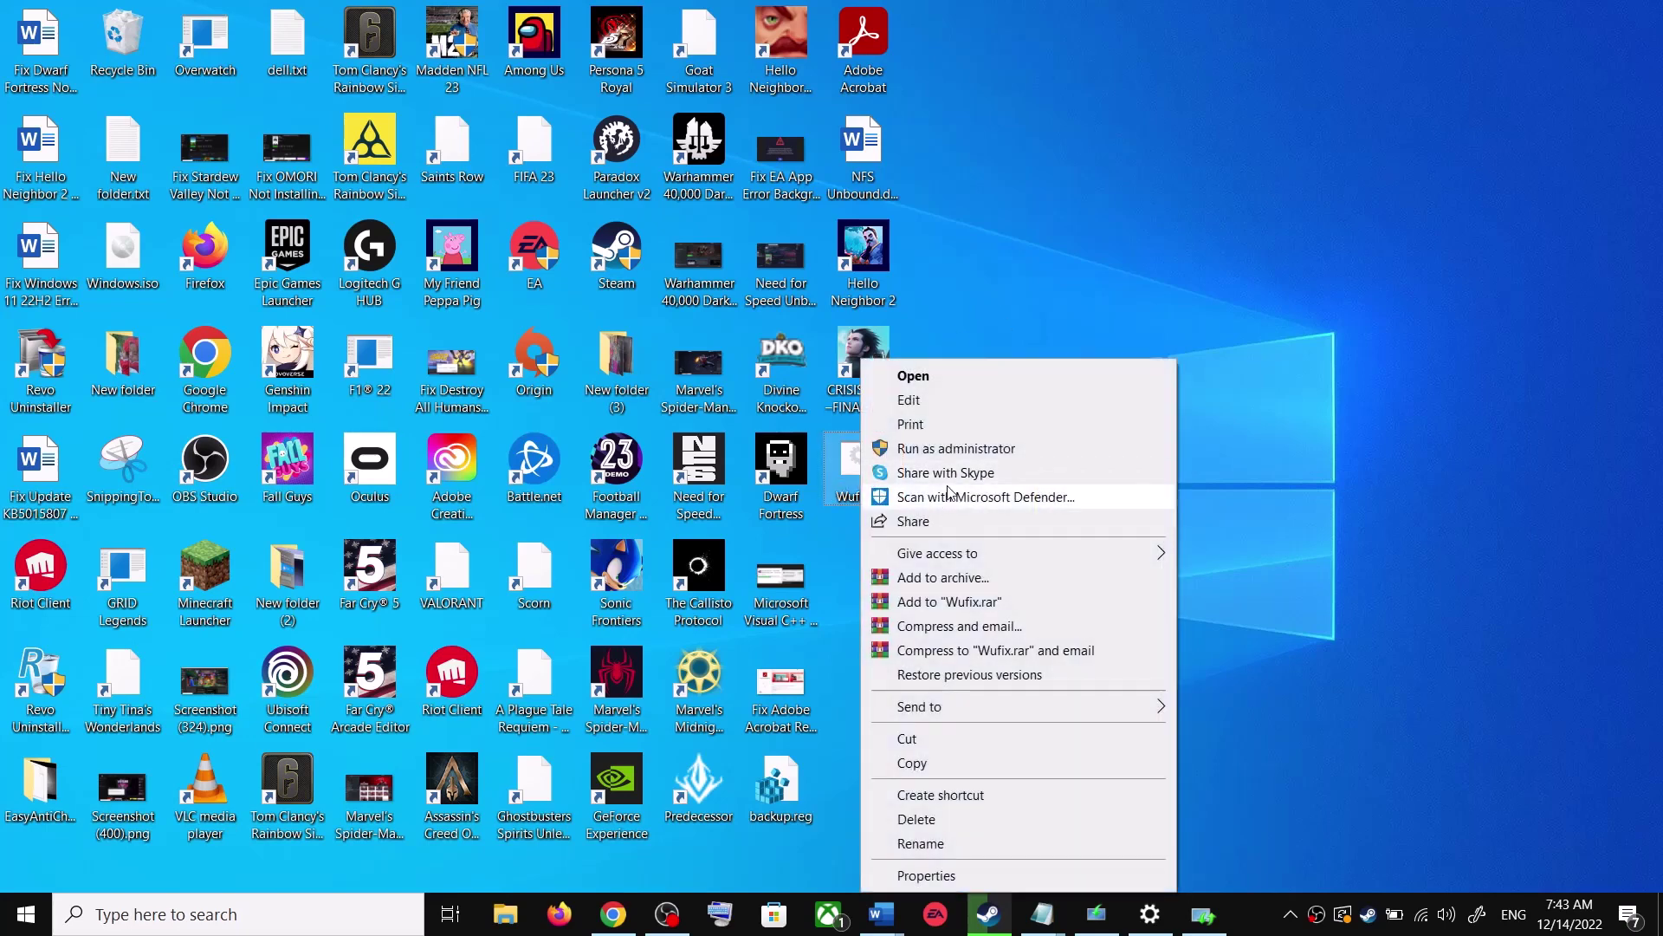
pyautogui.click(974, 449)
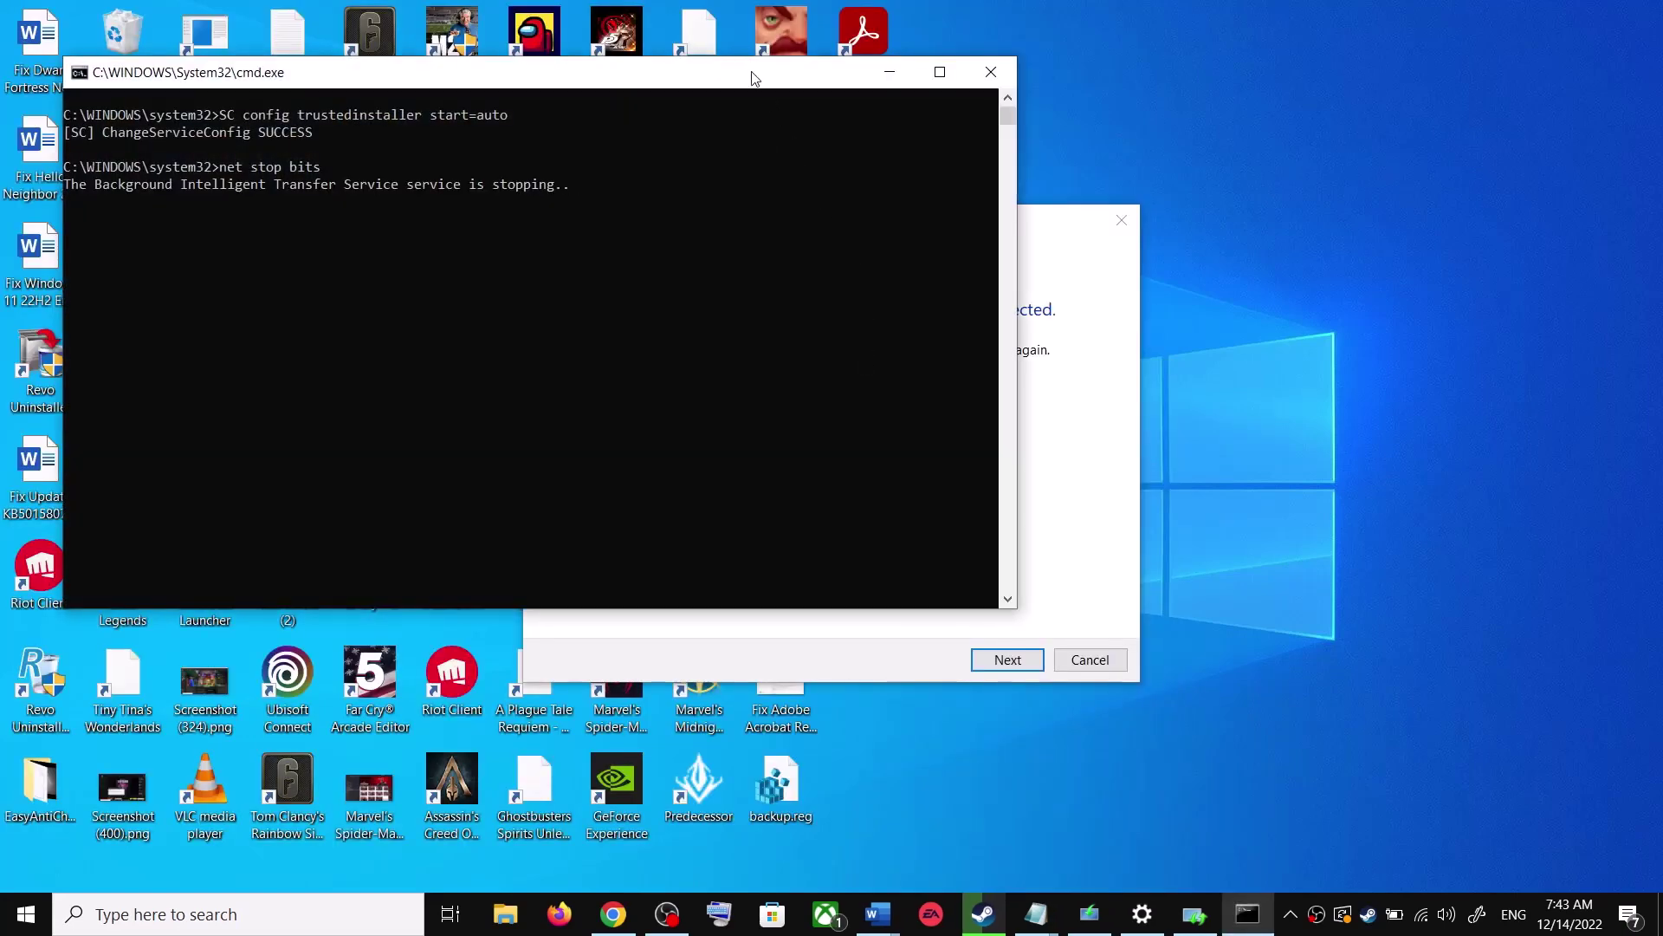
pyautogui.moveTo(756, 78); pyautogui.dragTo(946, 234)
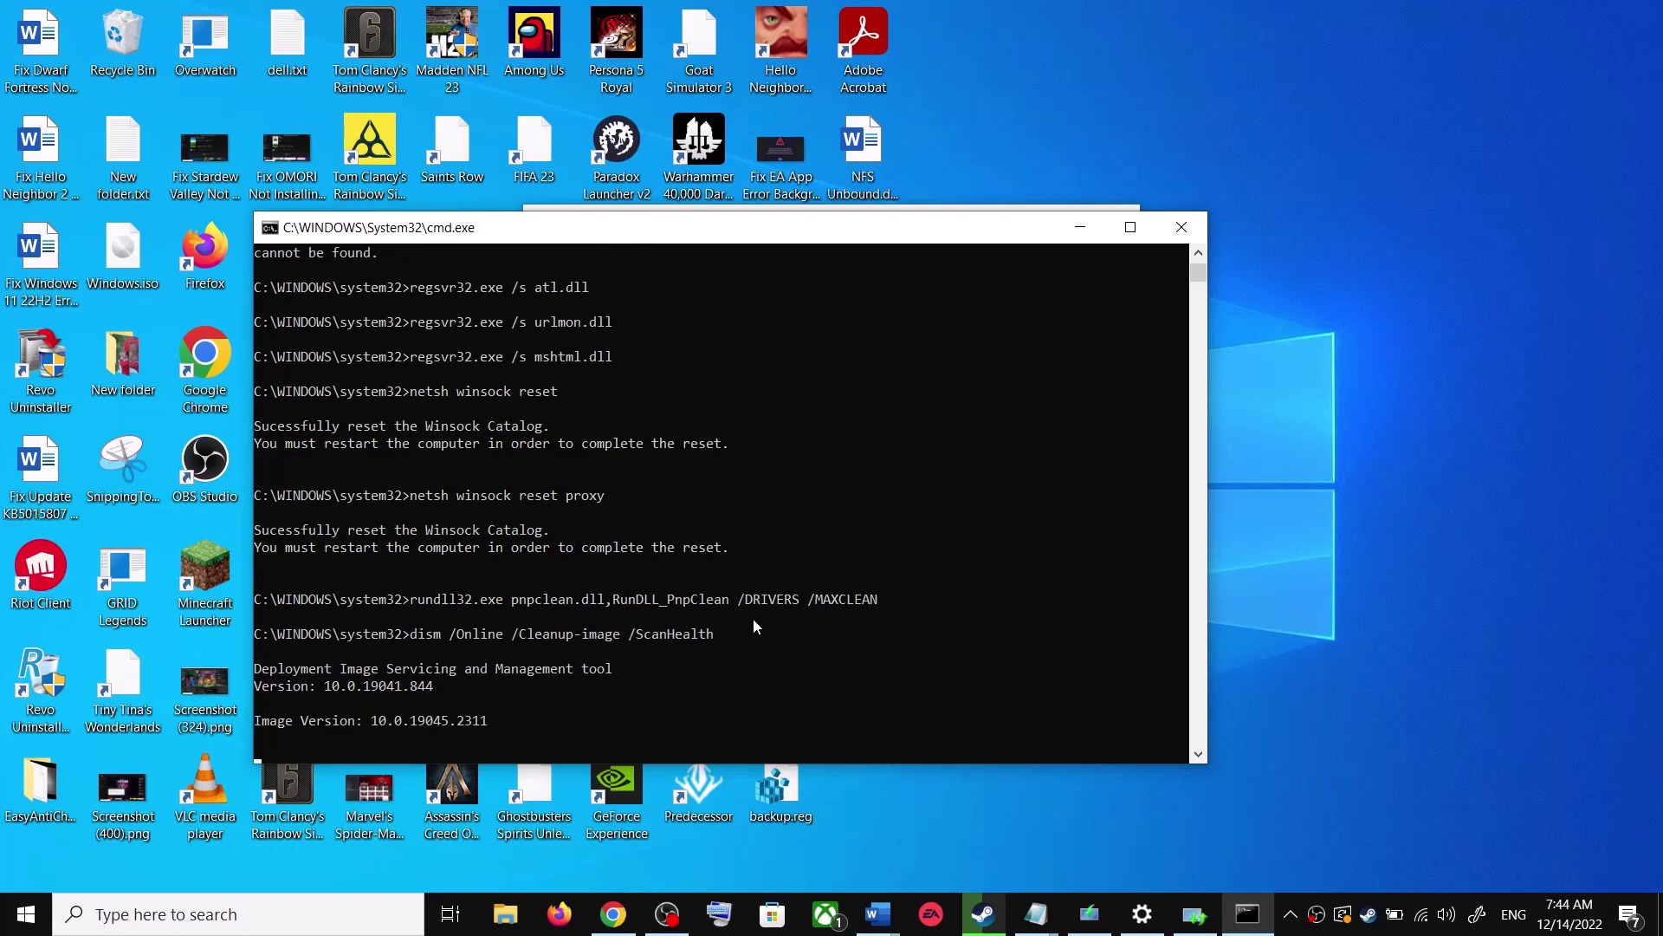
pyautogui.click(41, 845)
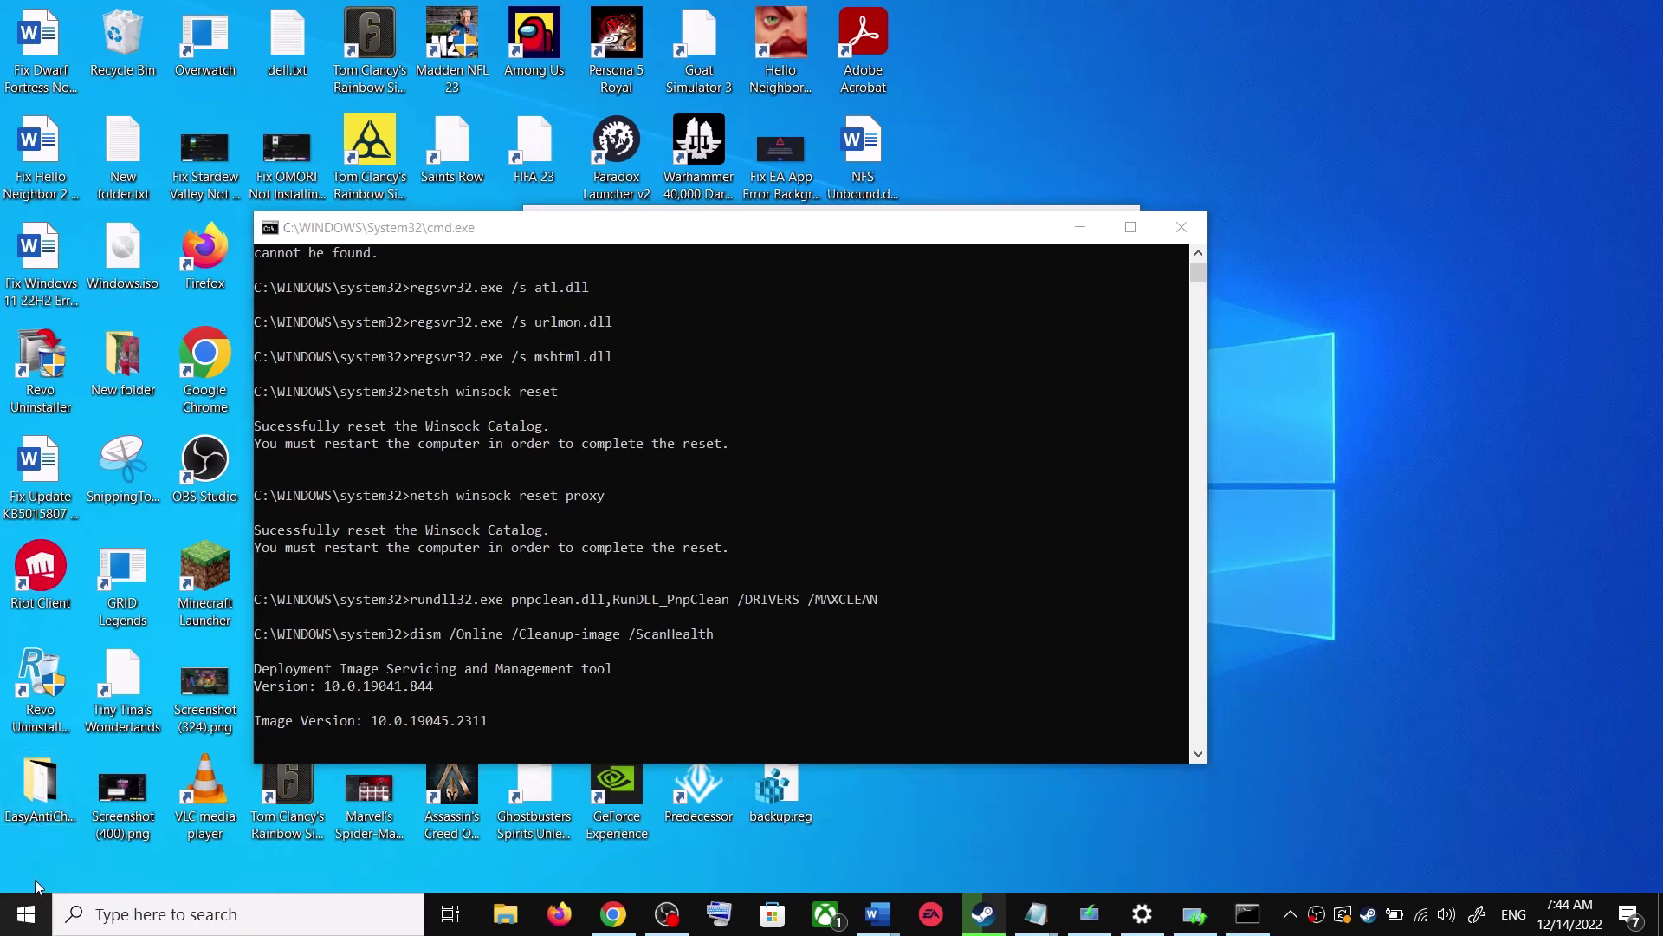
pyautogui.click(25, 914)
pyautogui.click(34, 867)
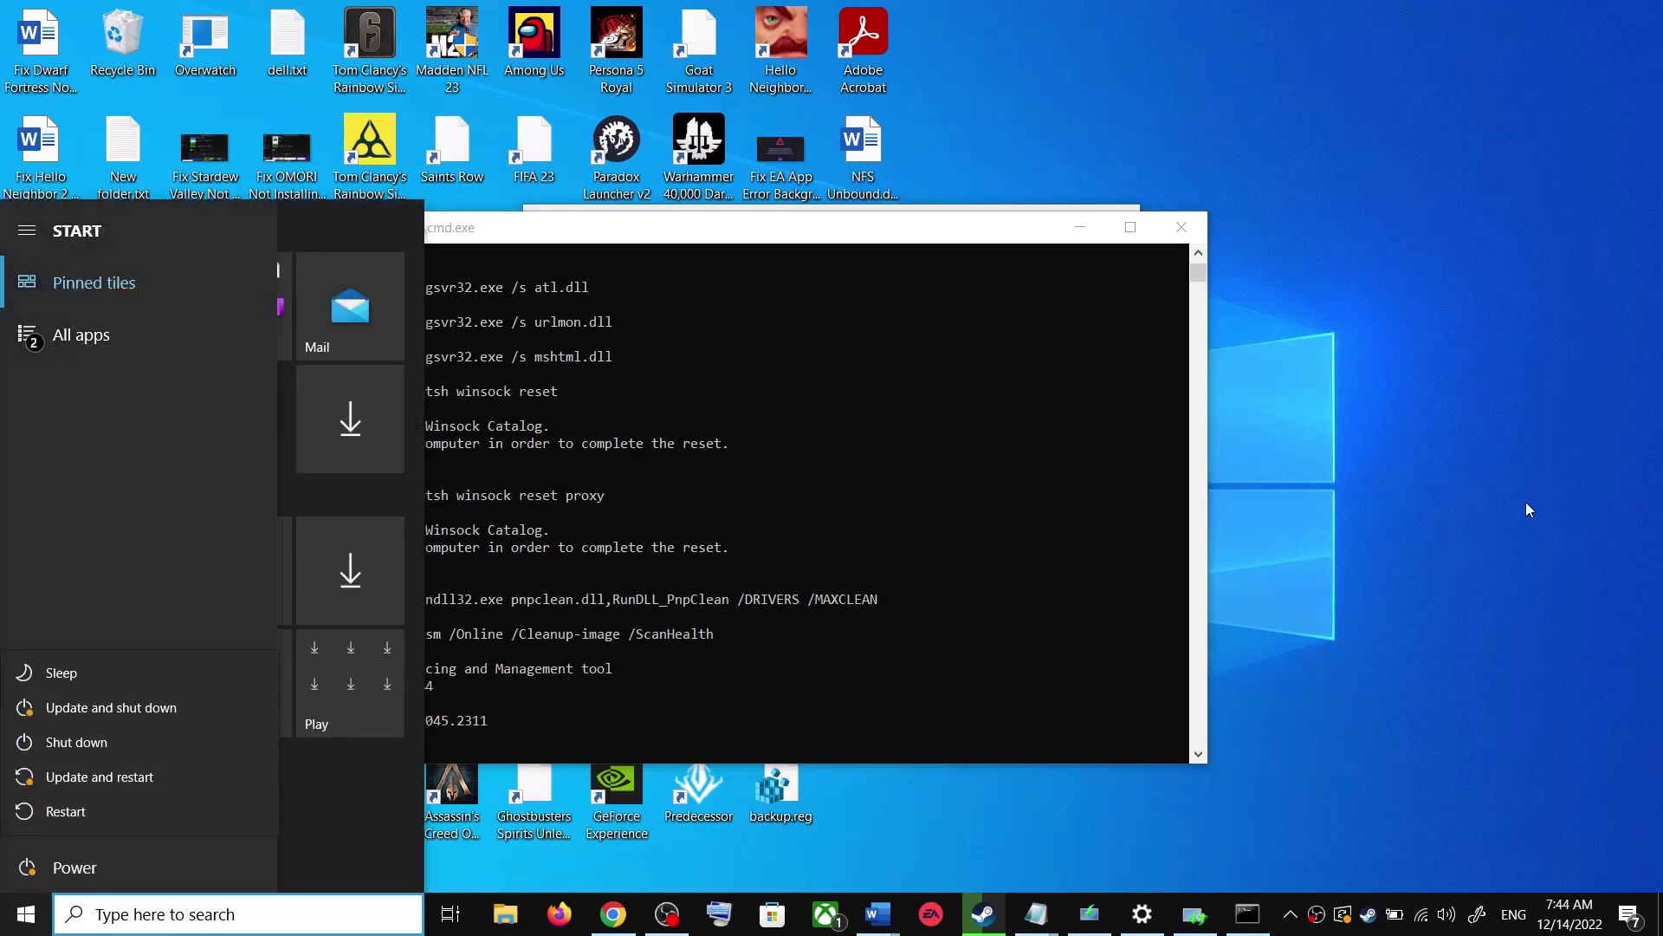
pyautogui.click(1377, 589)
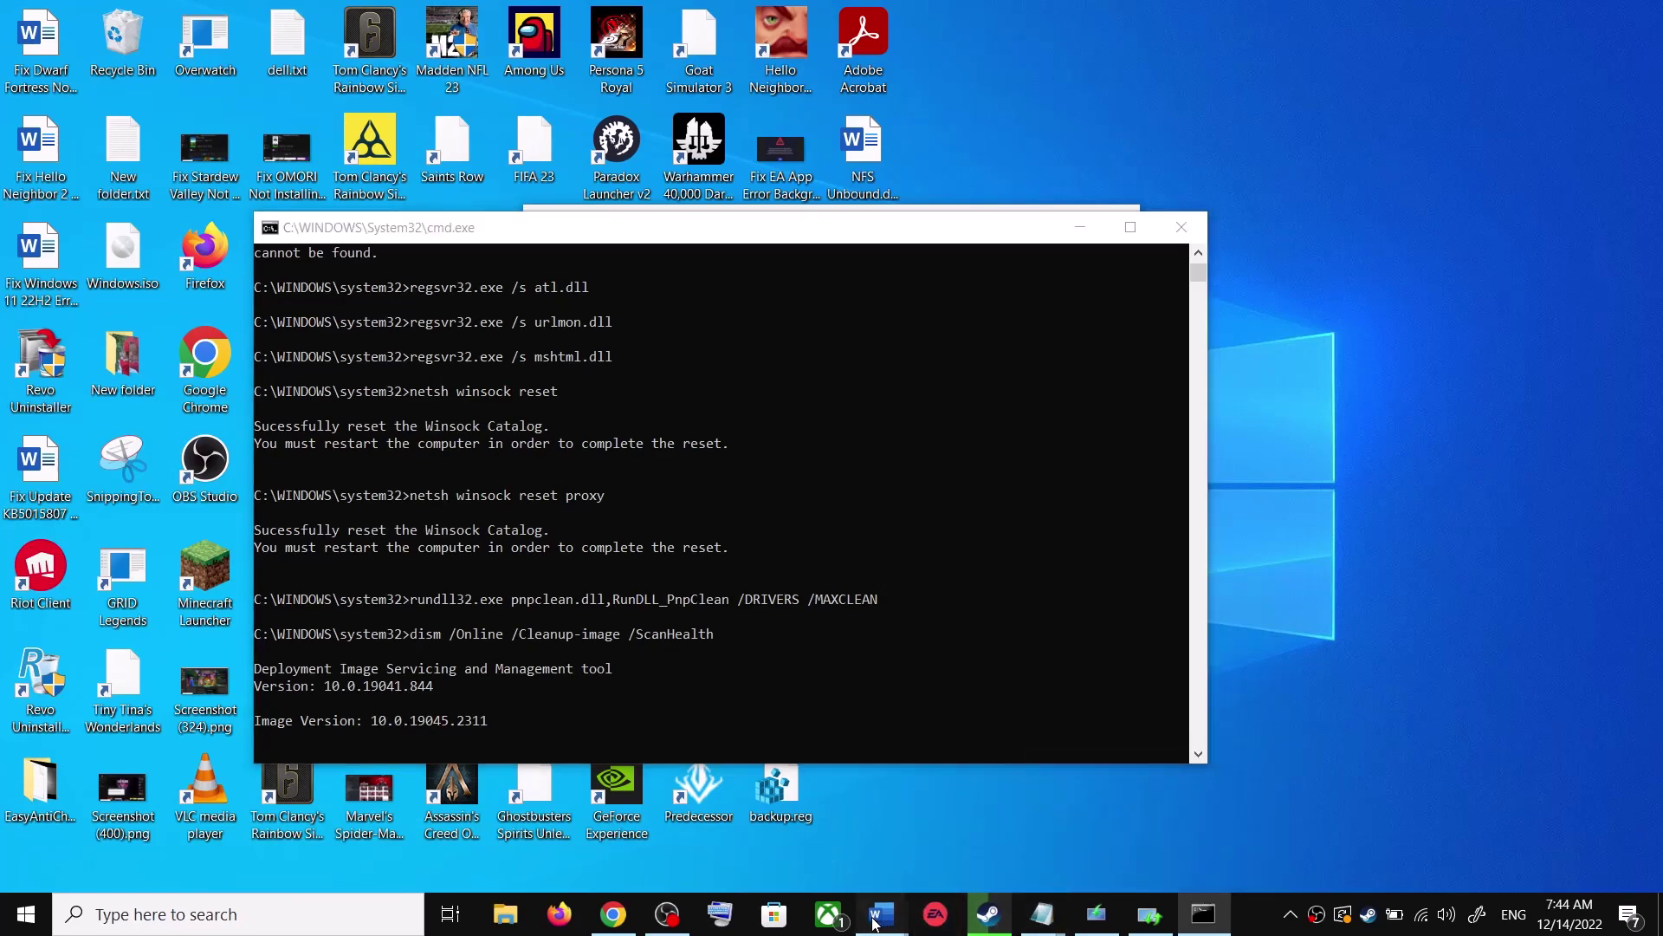
pyautogui.moveTo(880, 914)
pyautogui.click(1022, 854)
# Scroll the guide to Step 4 and follow its microsoft.com Media Creation Tool download link
pyautogui.scroll(-4, 847, 567)
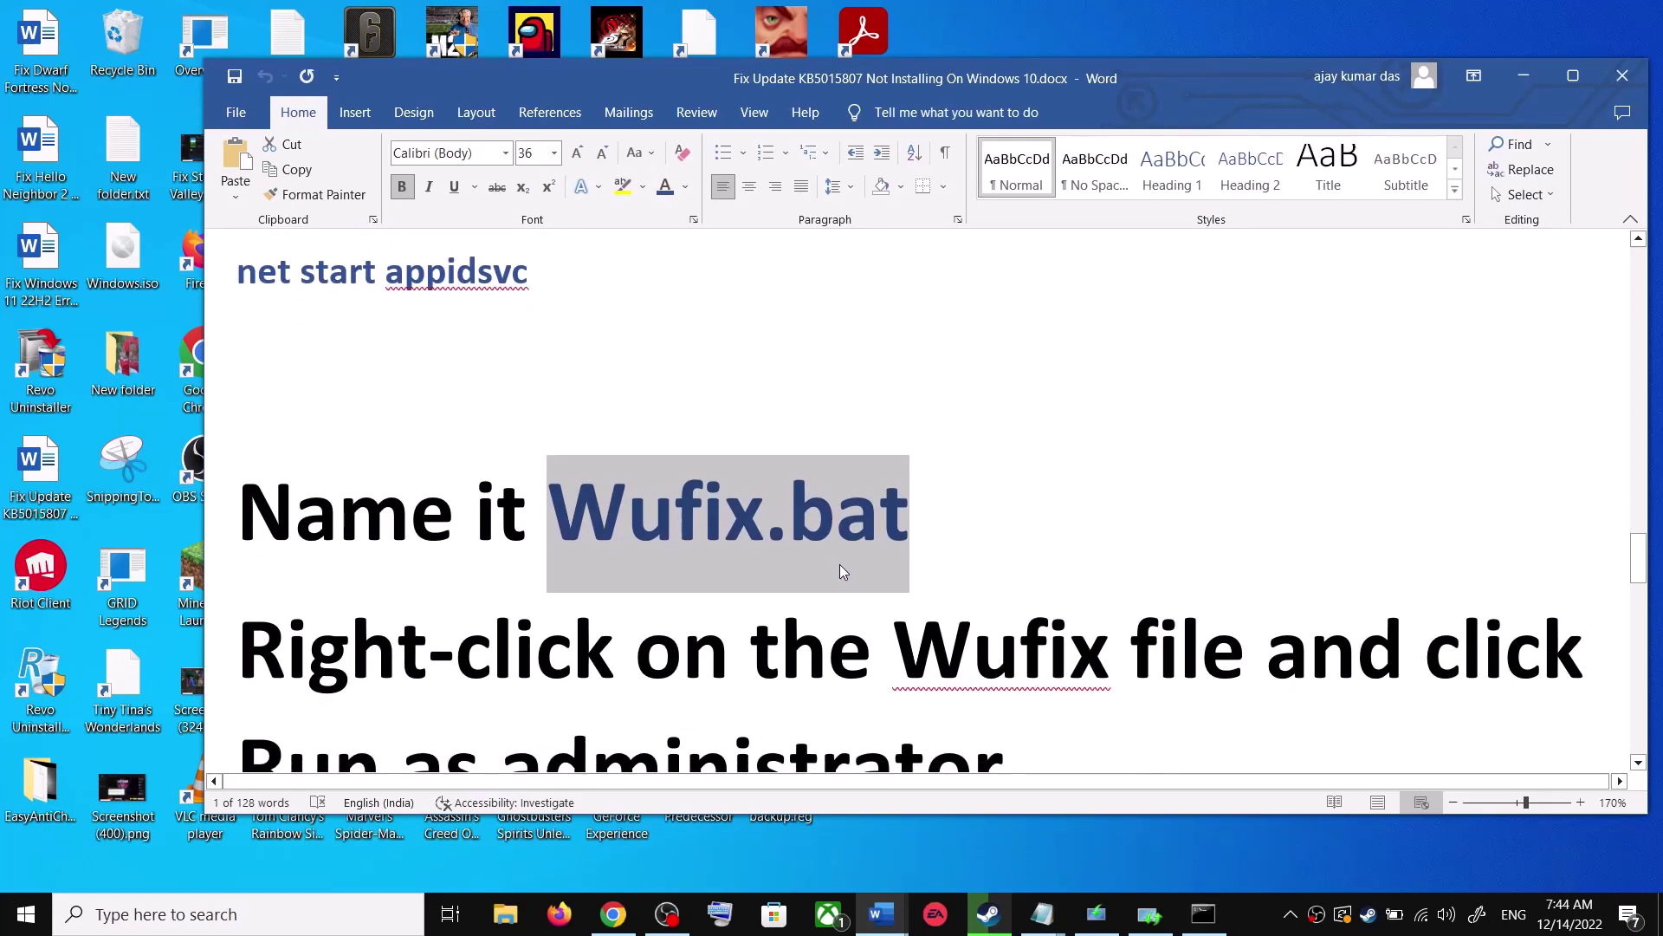
pyautogui.scroll(-6, 840, 568)
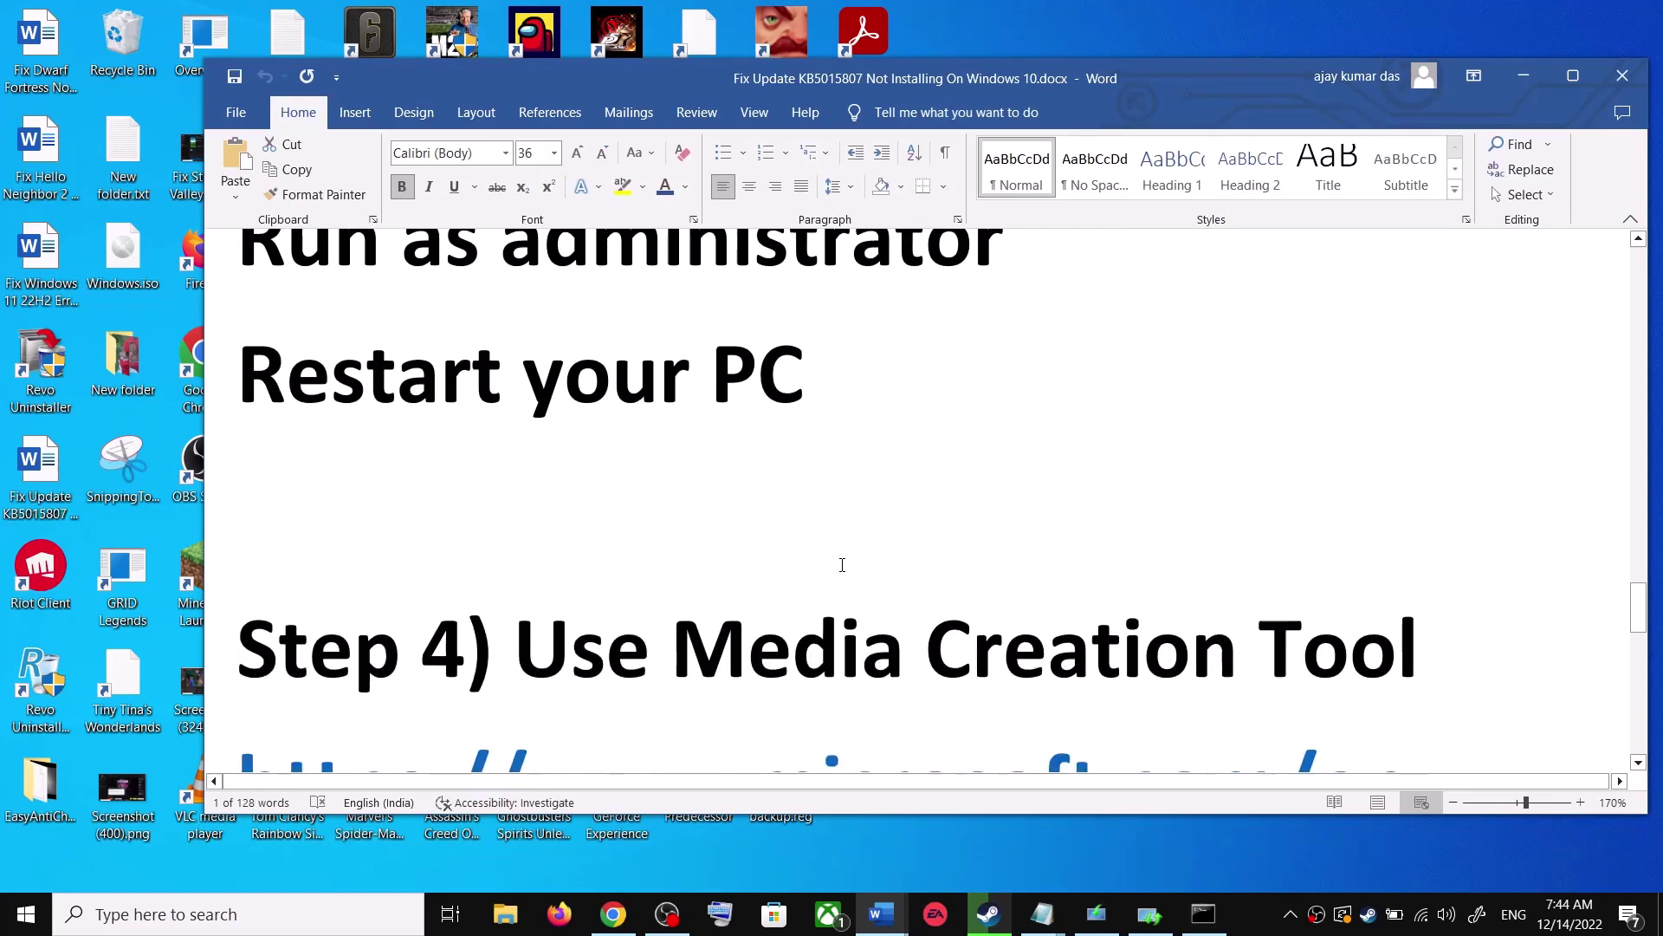
pyautogui.moveTo(596, 572); pyautogui.dragTo(1425, 571)
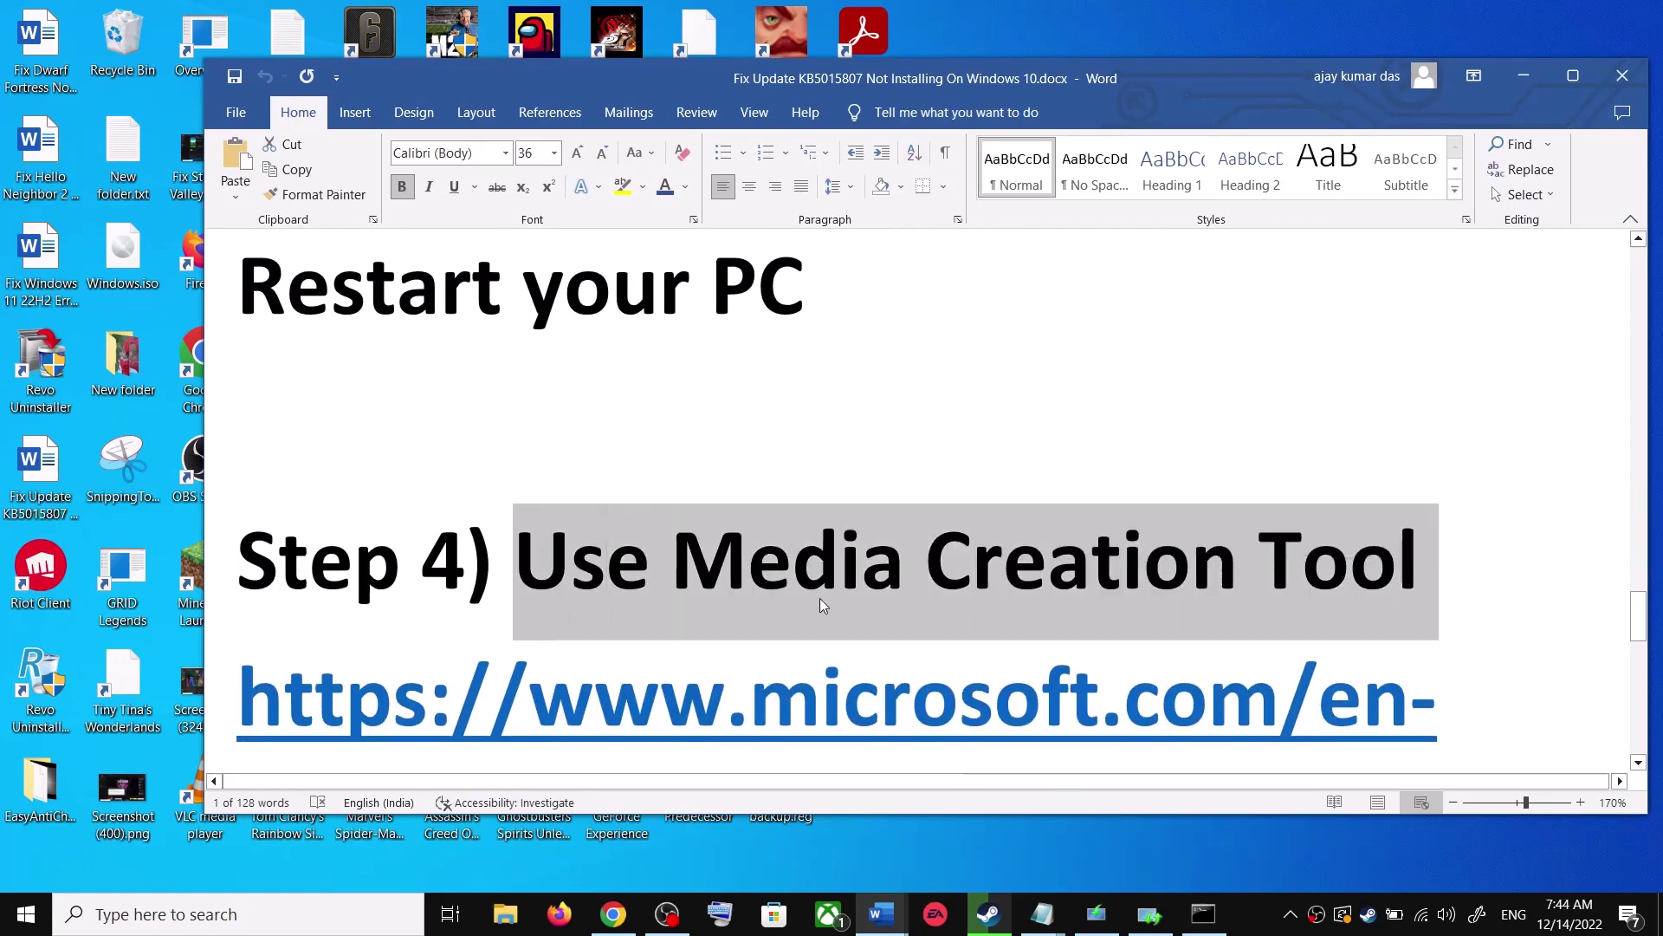
pyautogui.scroll(-2, 856, 600)
pyautogui.scroll(-1, 856, 600)
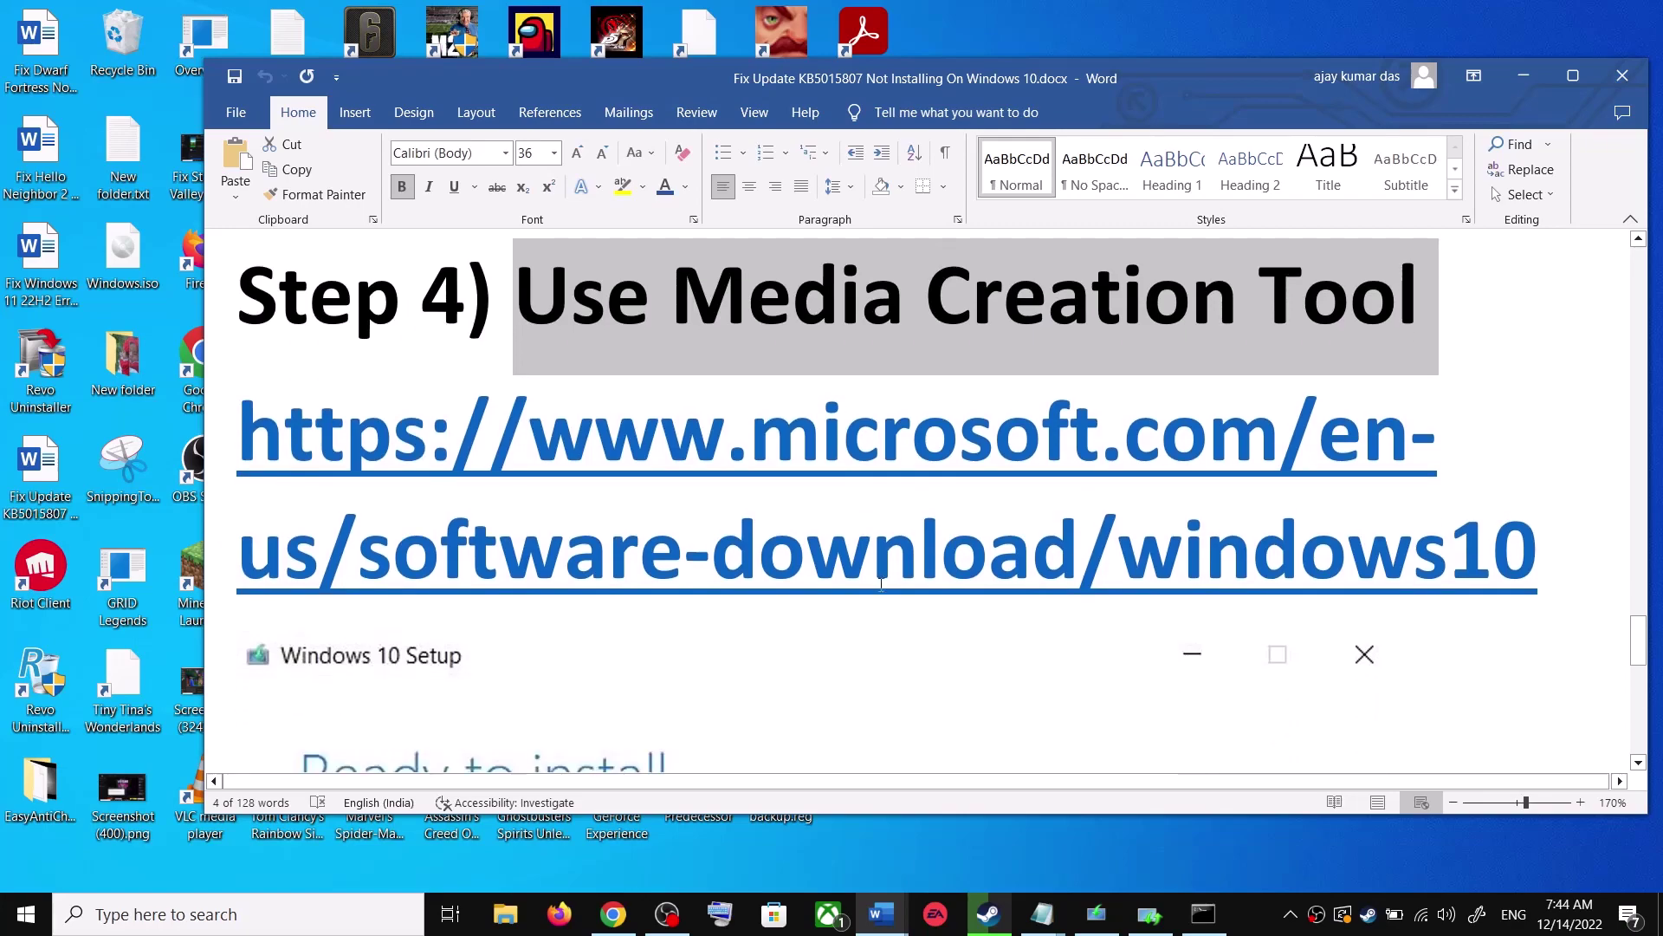
pyautogui.keyDown('ctrl'); pyautogui.click(997, 551); pyautogui.keyUp('ctrl')
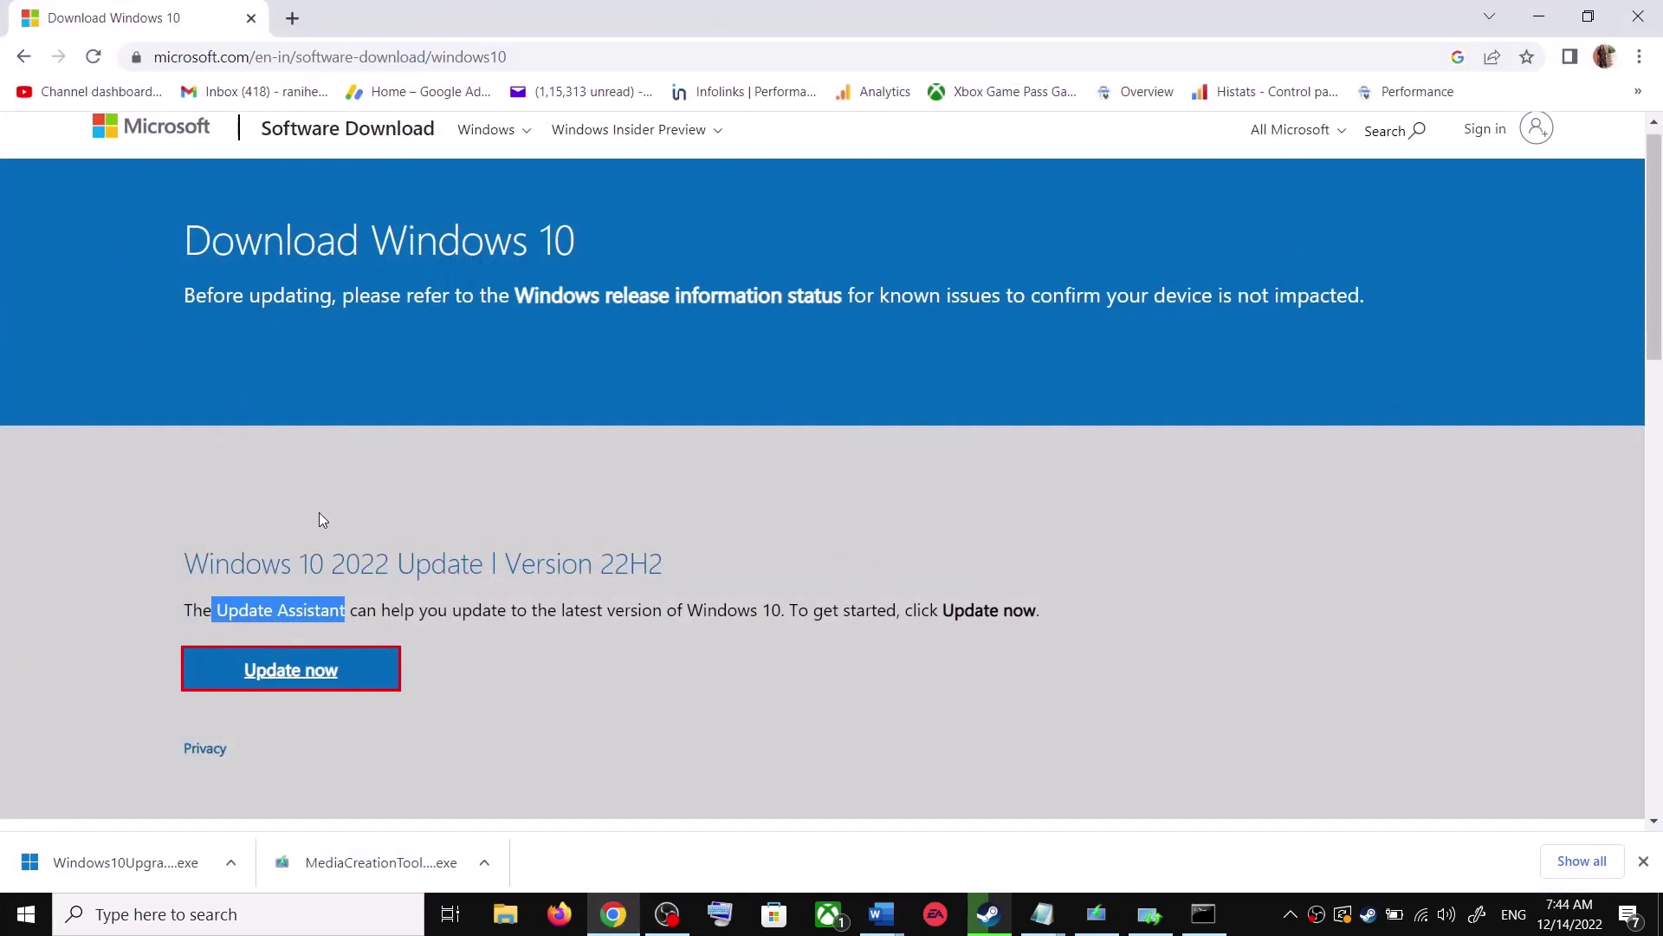
# Launch MediaCreationTool.exe from Chrome's downloads bar under Create Windows 10 installation media
pyautogui.scroll(-5, 319, 519)
pyautogui.moveTo(193, 543); pyautogui.dragTo(340, 540)
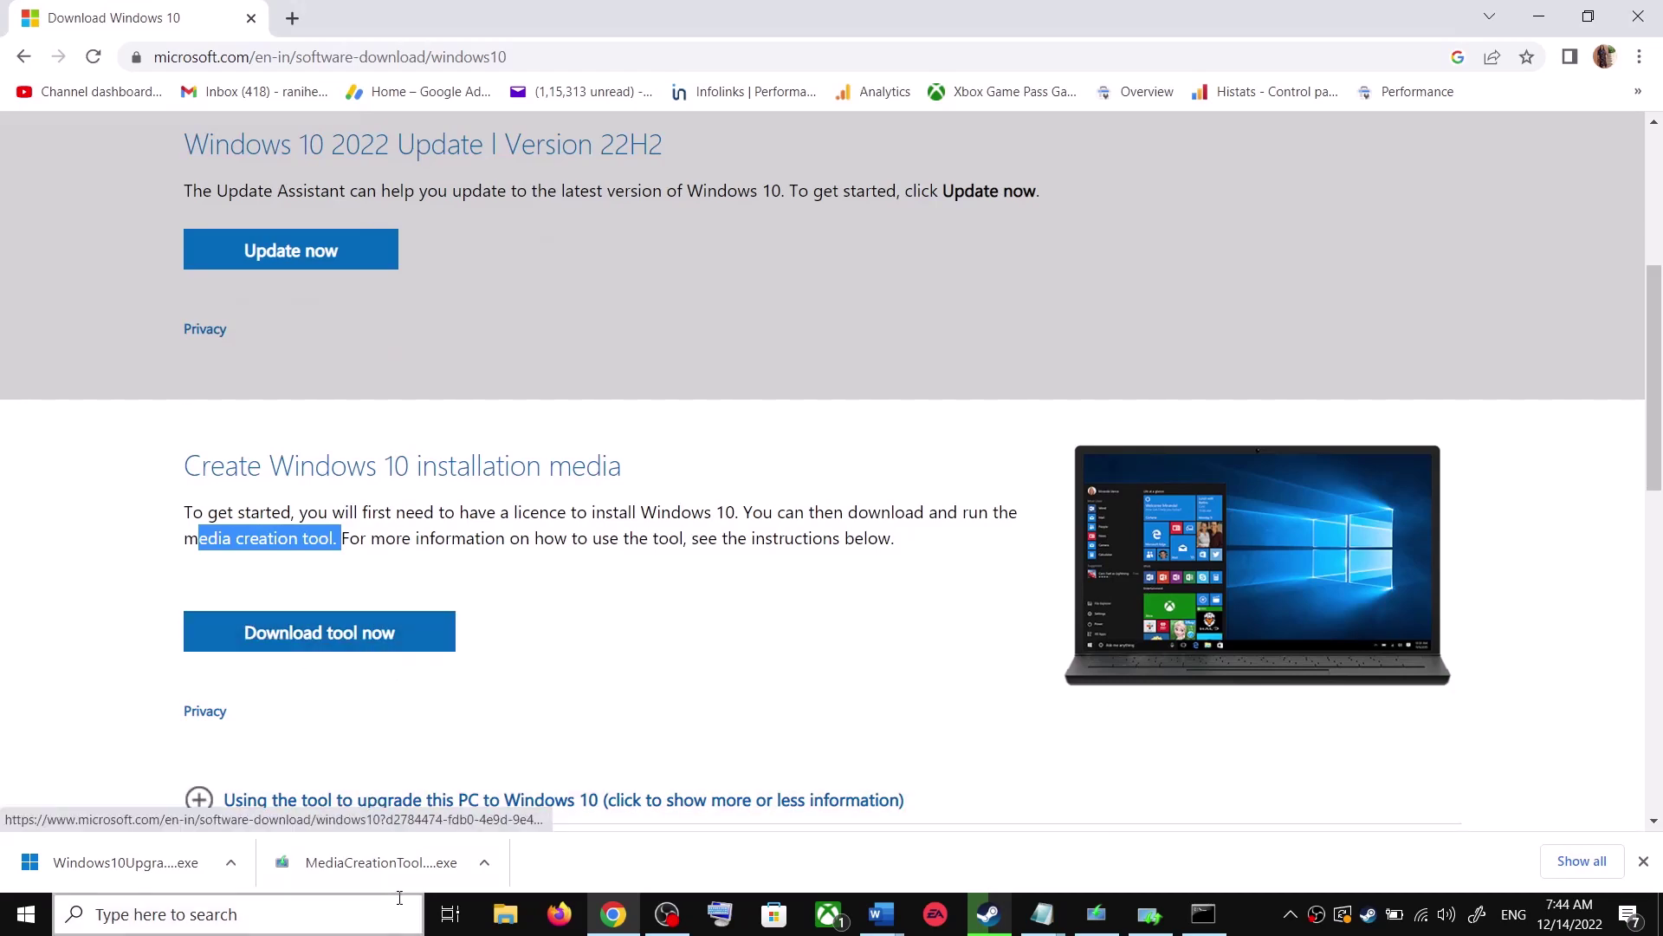
pyautogui.click(378, 874)
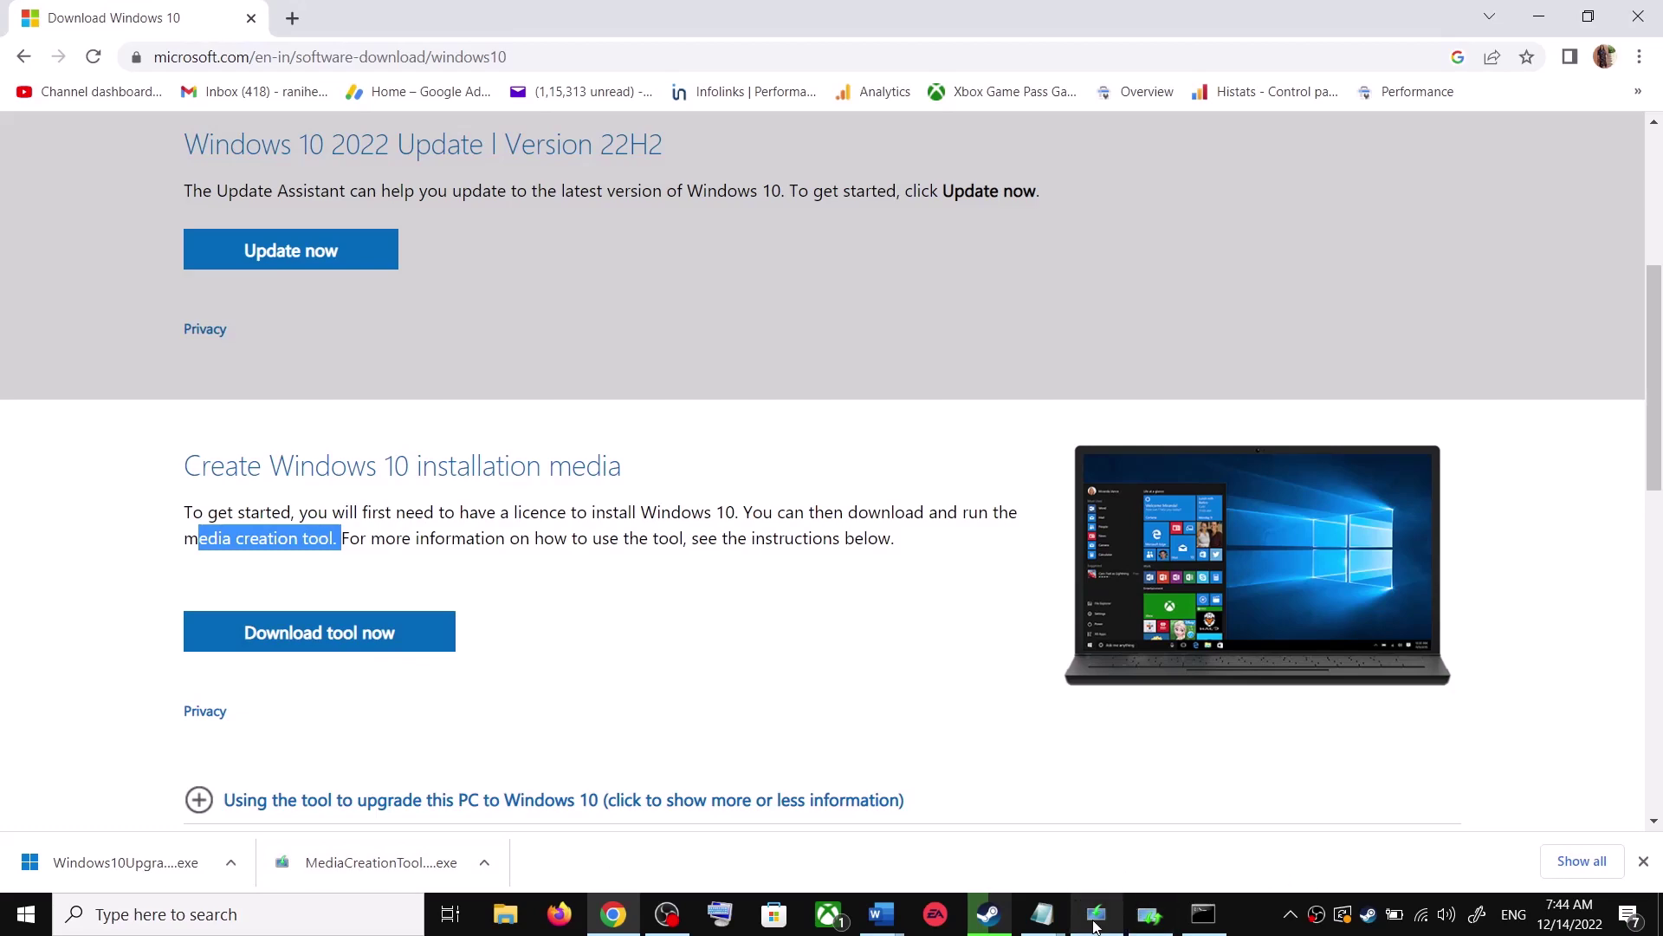
# Accept the licence terms, start the Upgrade this PC now download, and return to the Word guide
pyautogui.click(1112, 706)
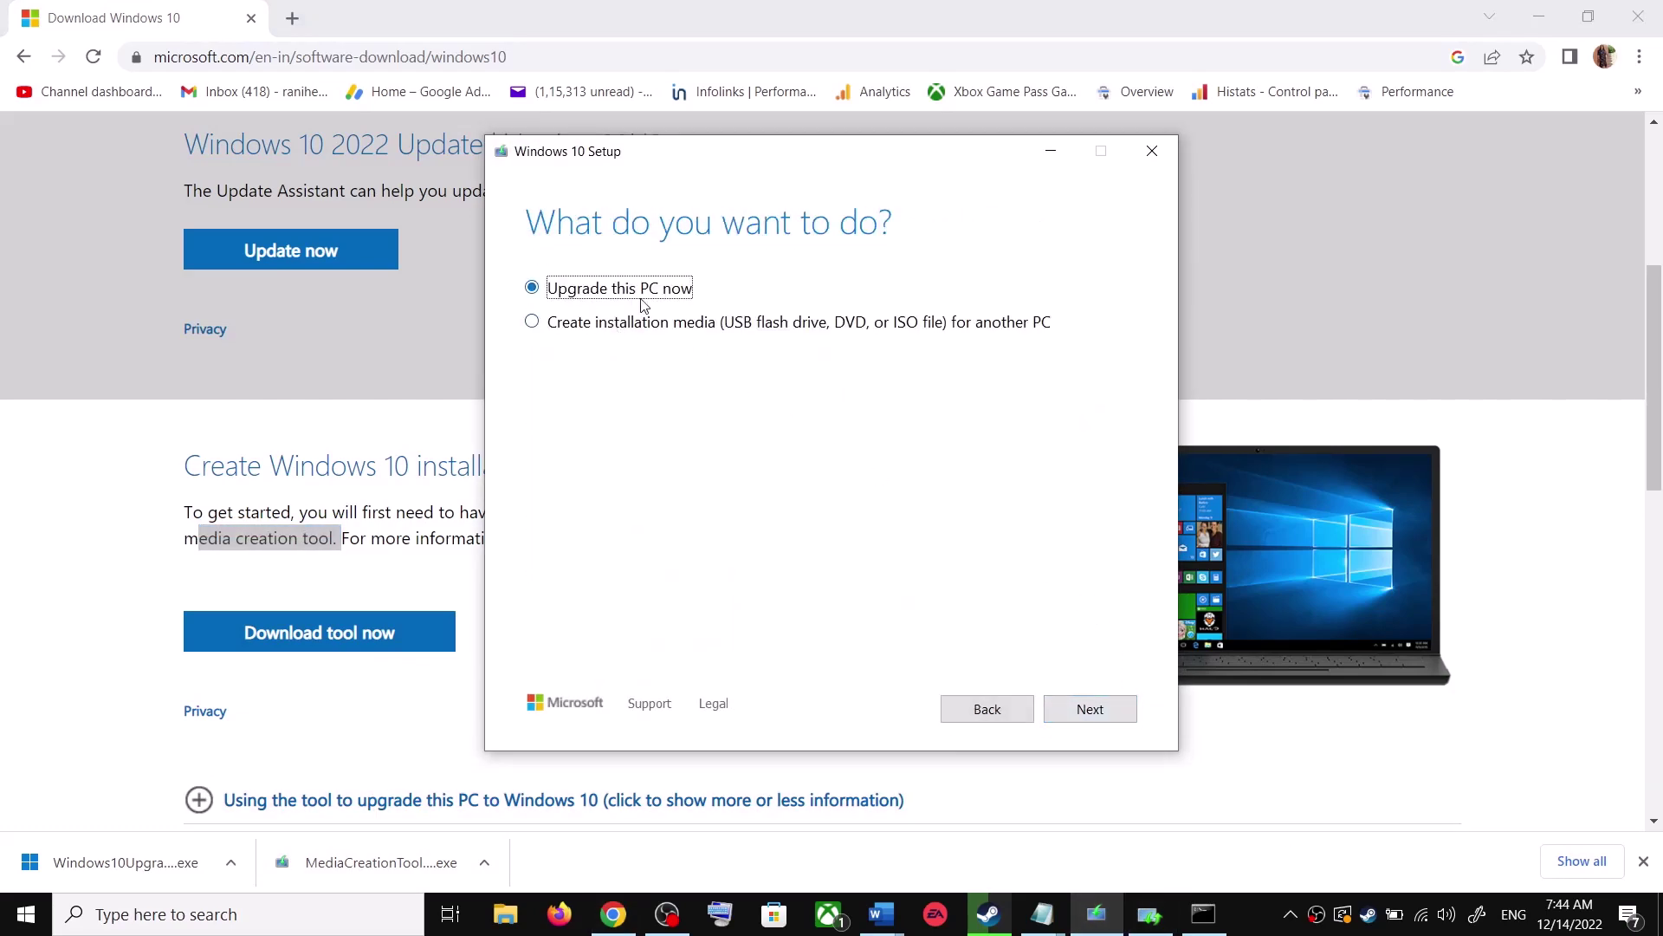
pyautogui.click(1108, 718)
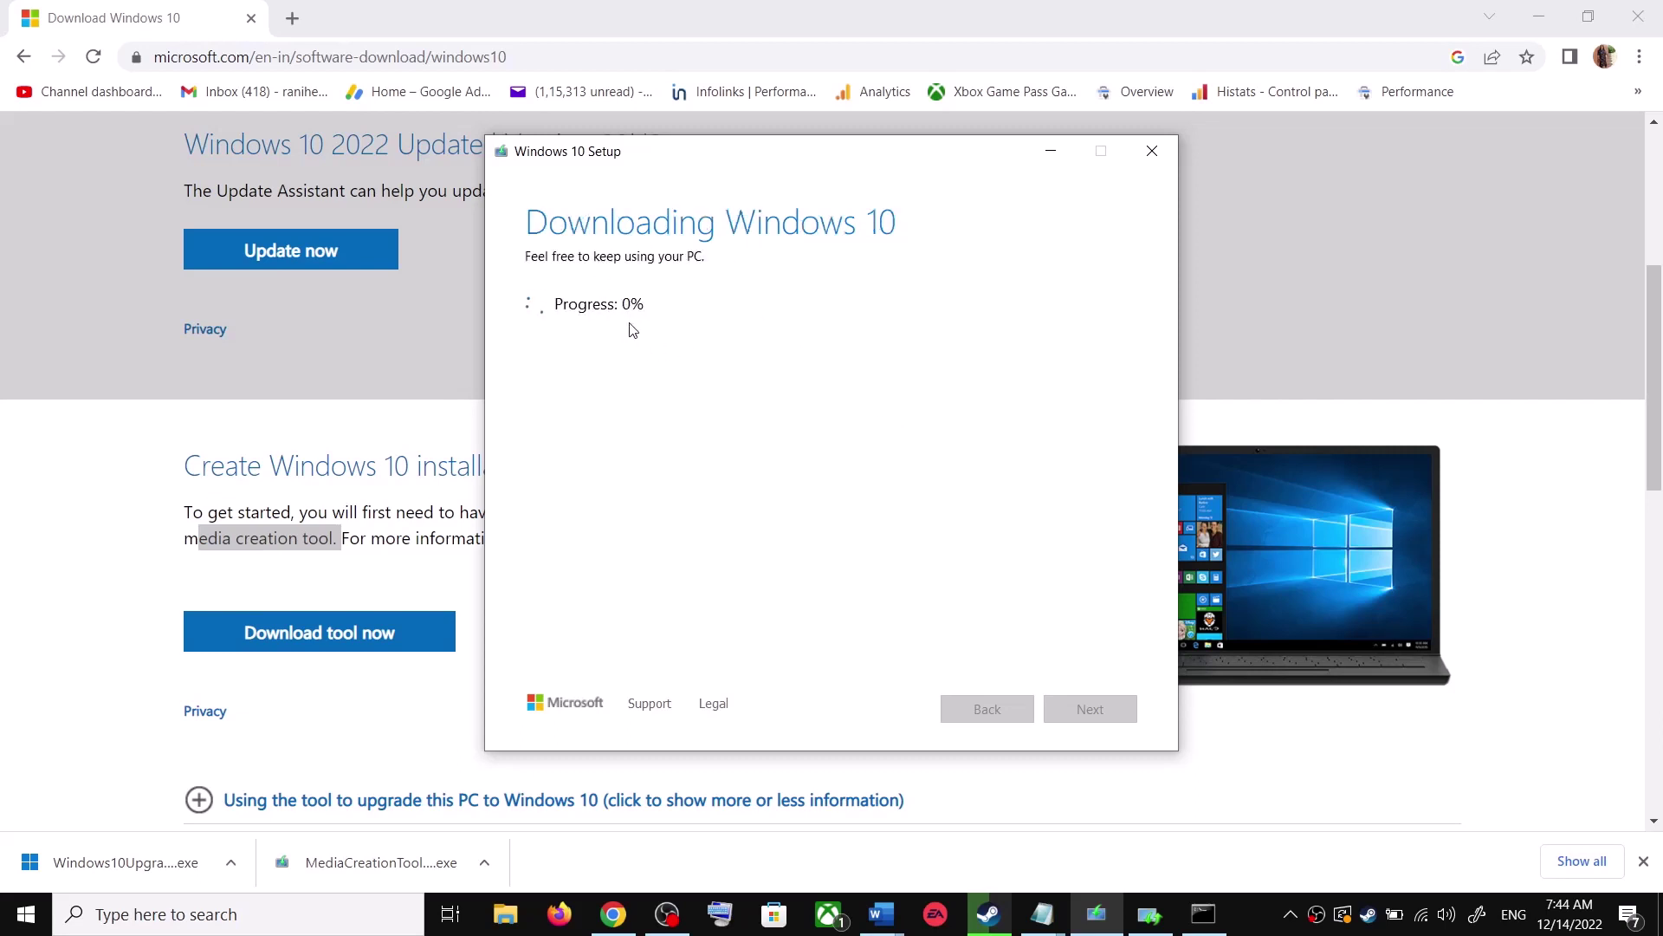
pyautogui.moveTo(885, 920)
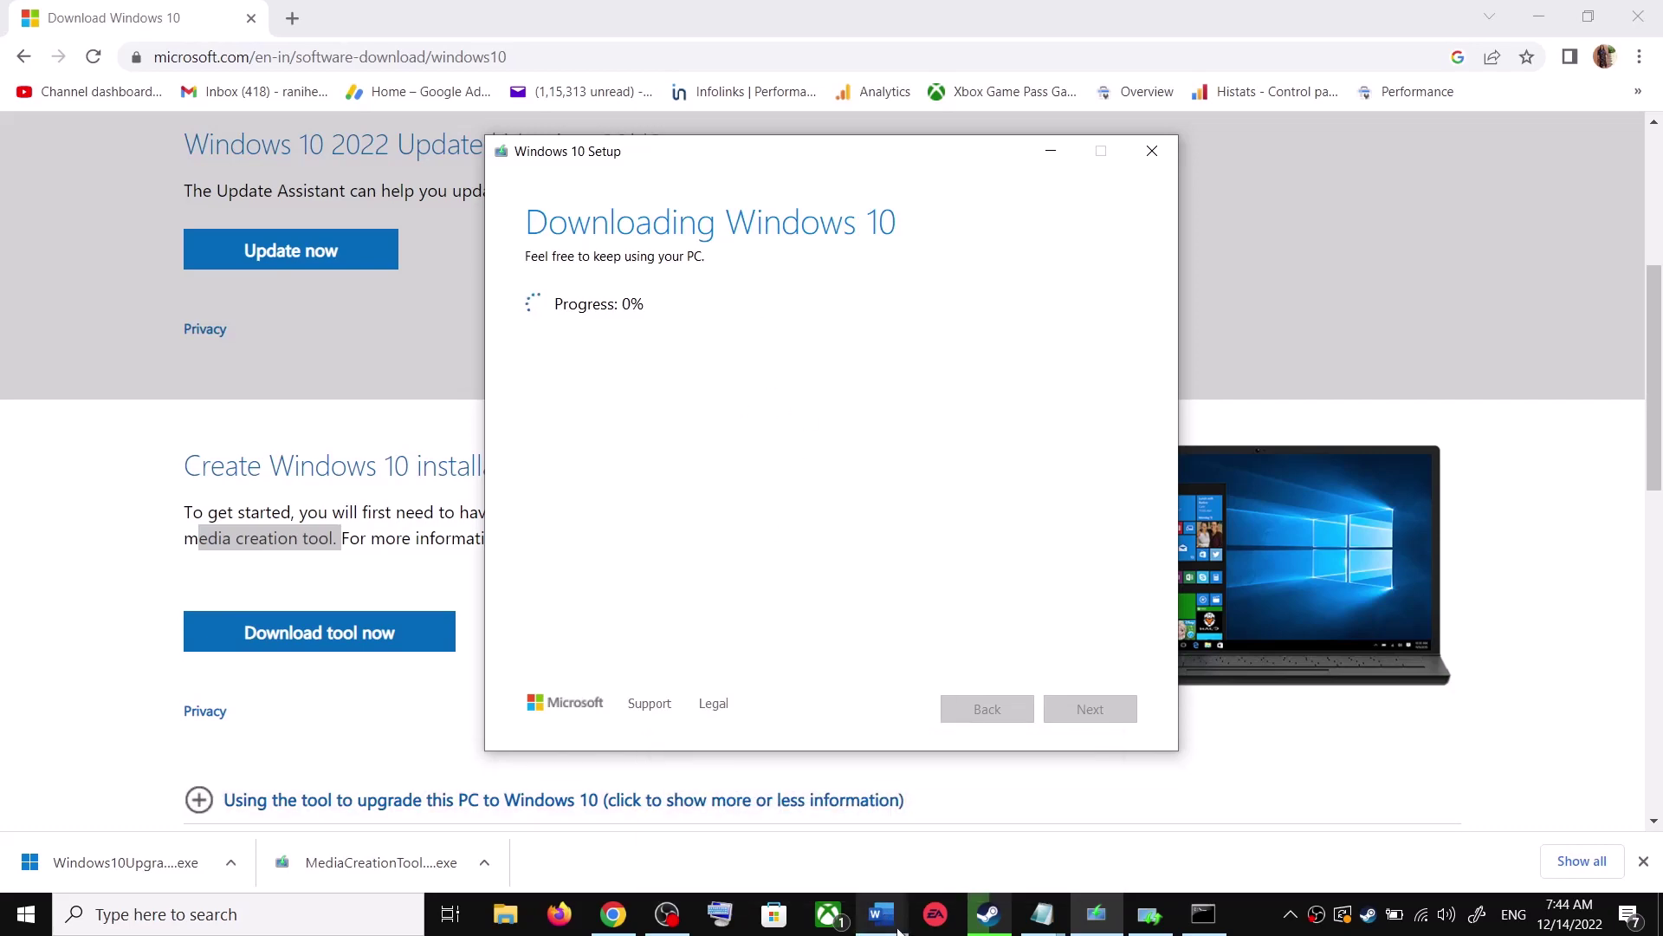
pyautogui.click(988, 823)
pyautogui.scroll(-2, 1155, 550)
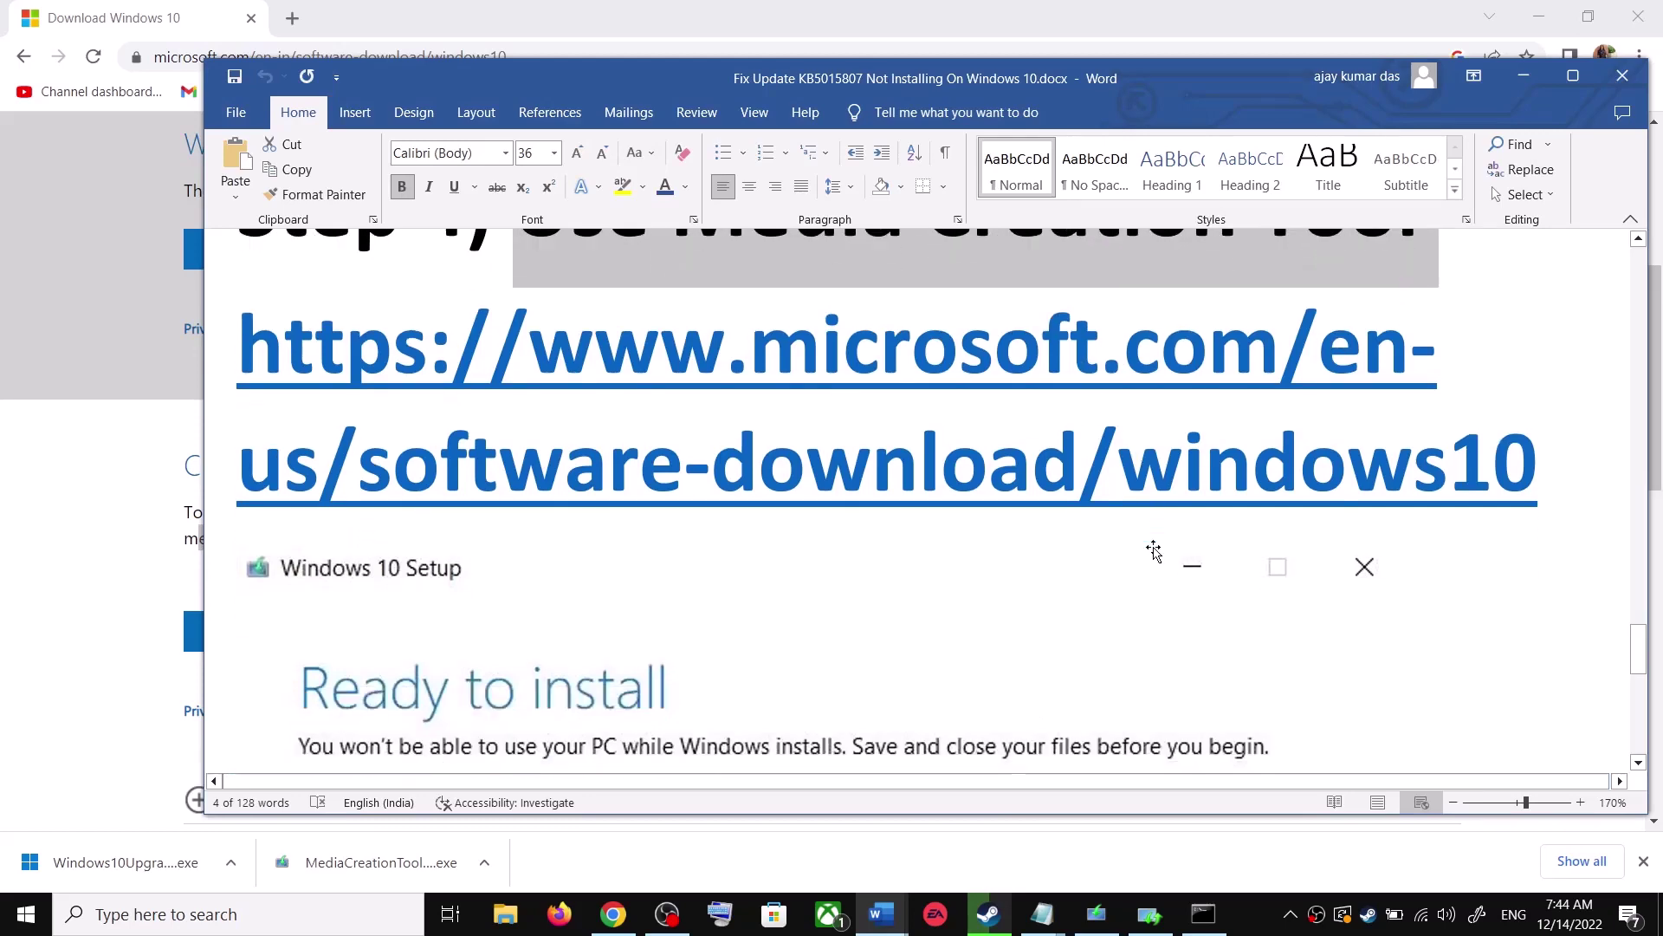
# Maximise the Word guide and scroll to its Ready to install screenshot showing Keep personal files and apps
pyautogui.scroll(-2, 1154, 550)
pyautogui.click(1573, 75)
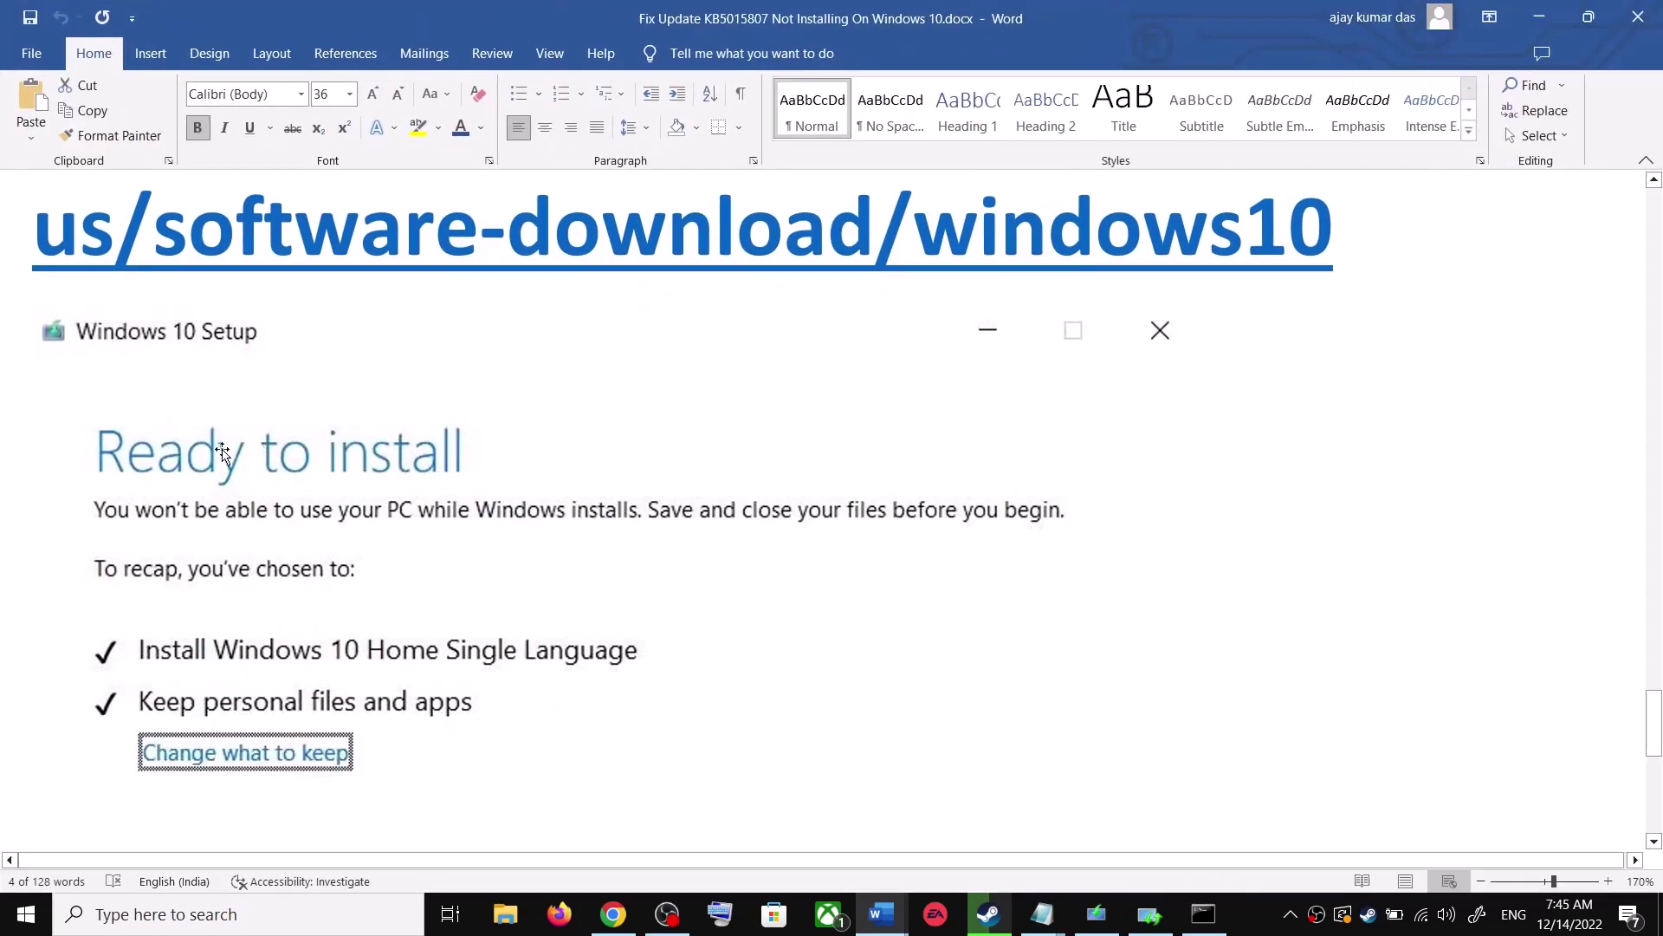
pyautogui.scroll(-2, 371, 494)
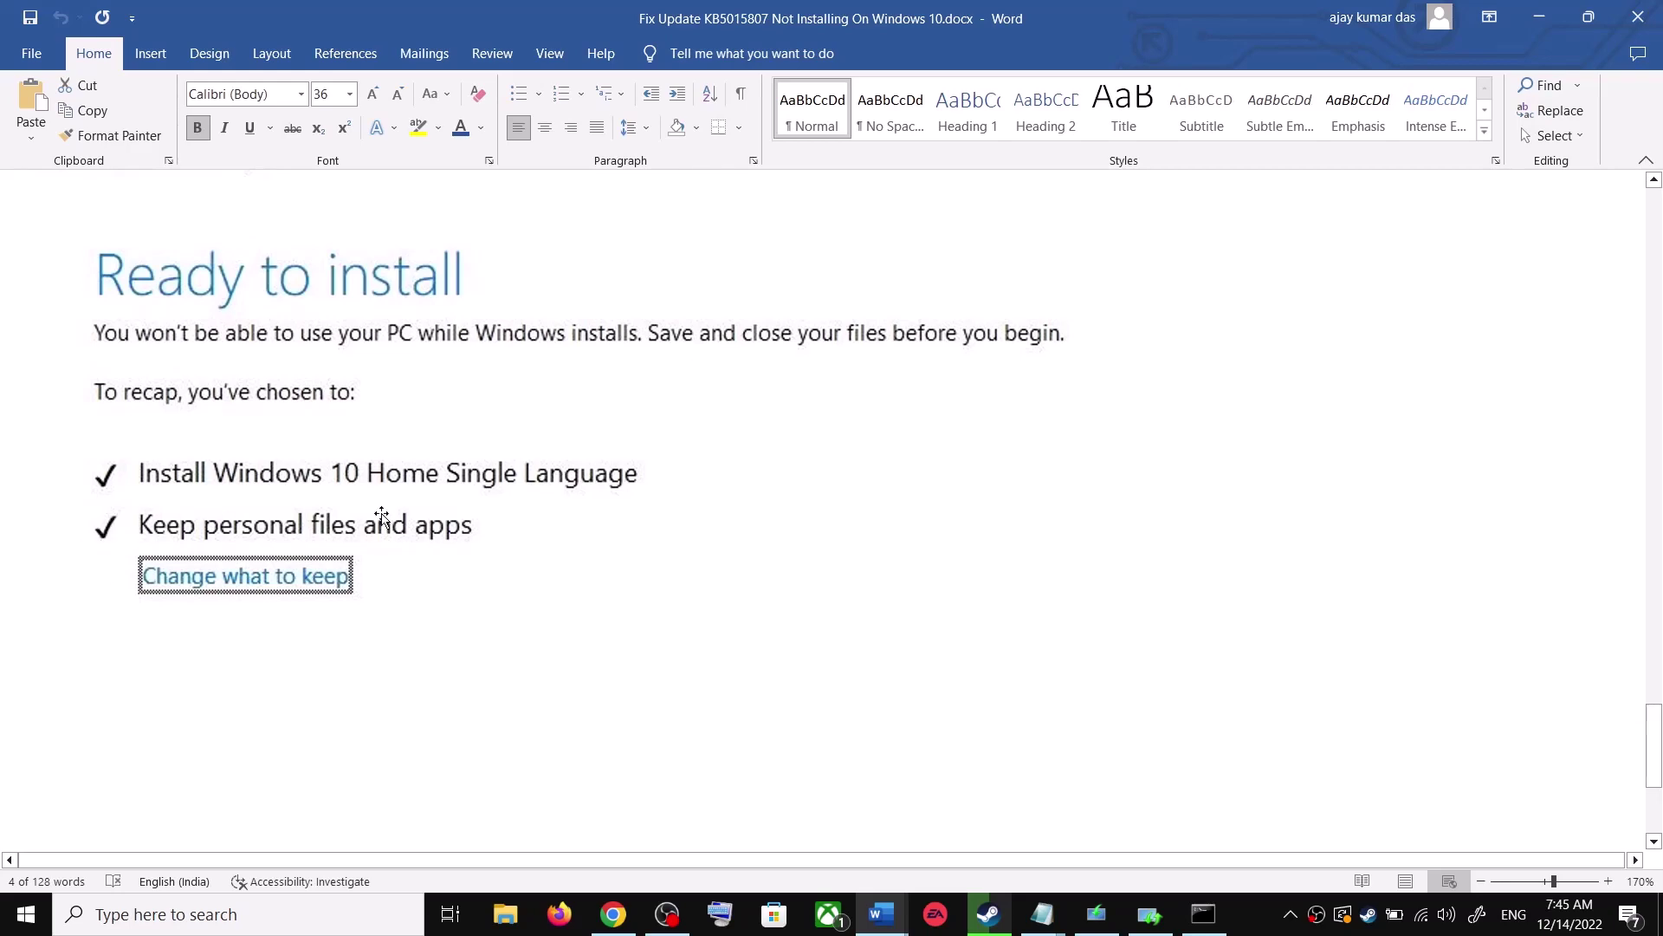
pyautogui.scroll(-4, 582, 524)
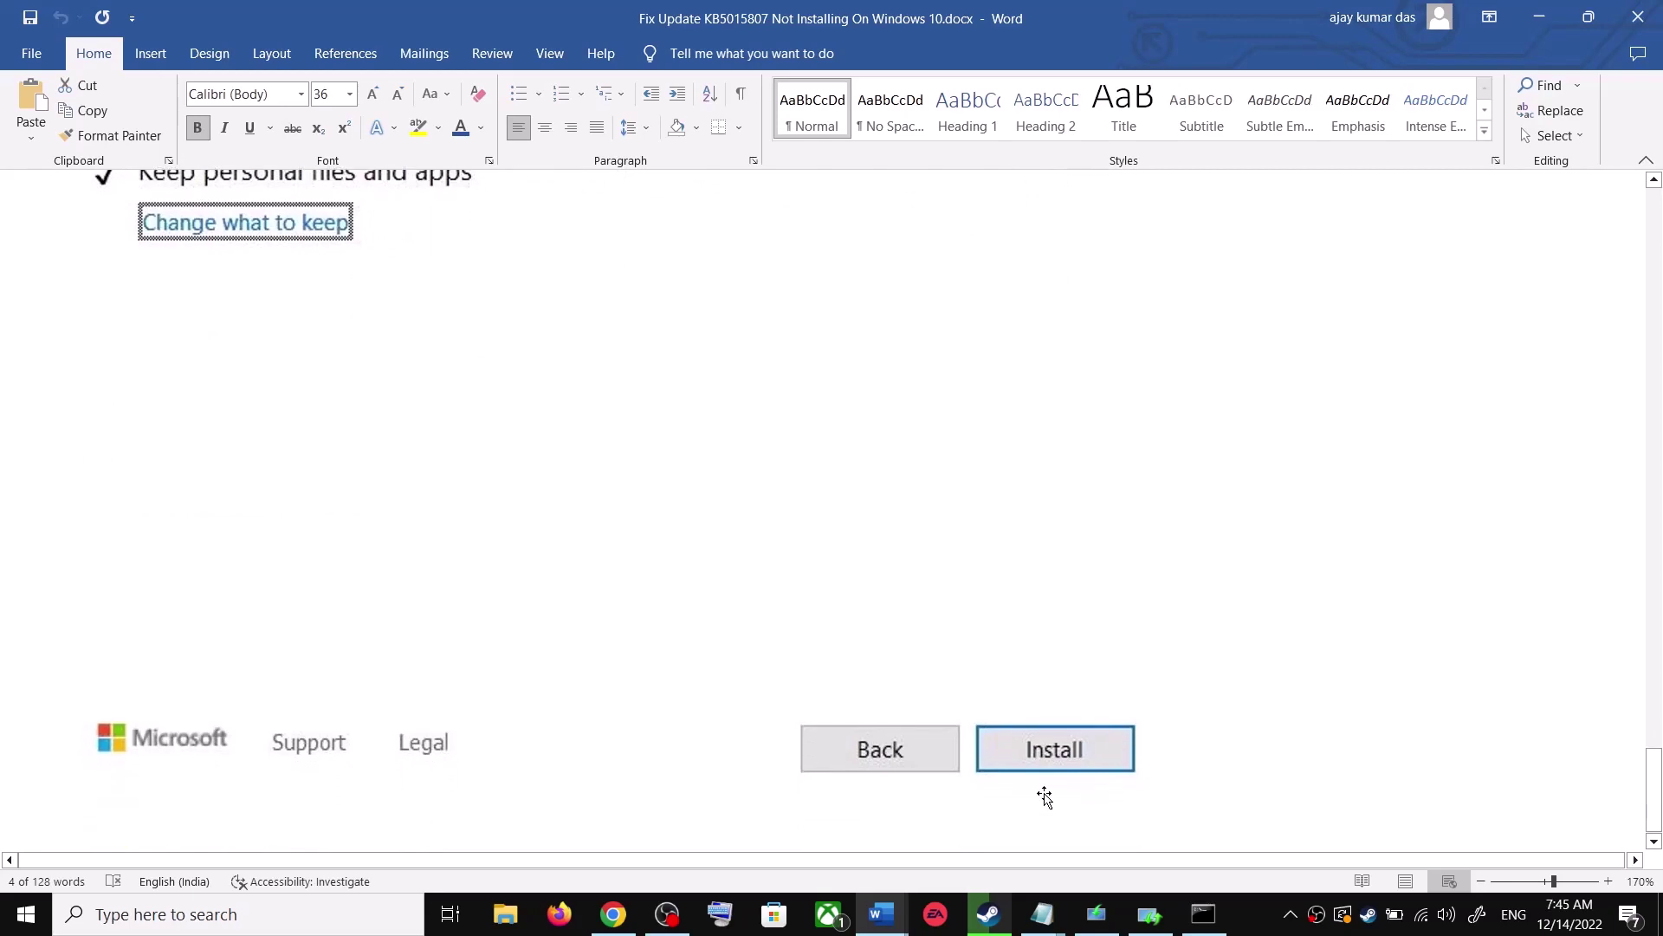
pyautogui.scroll(5, 847, 602)
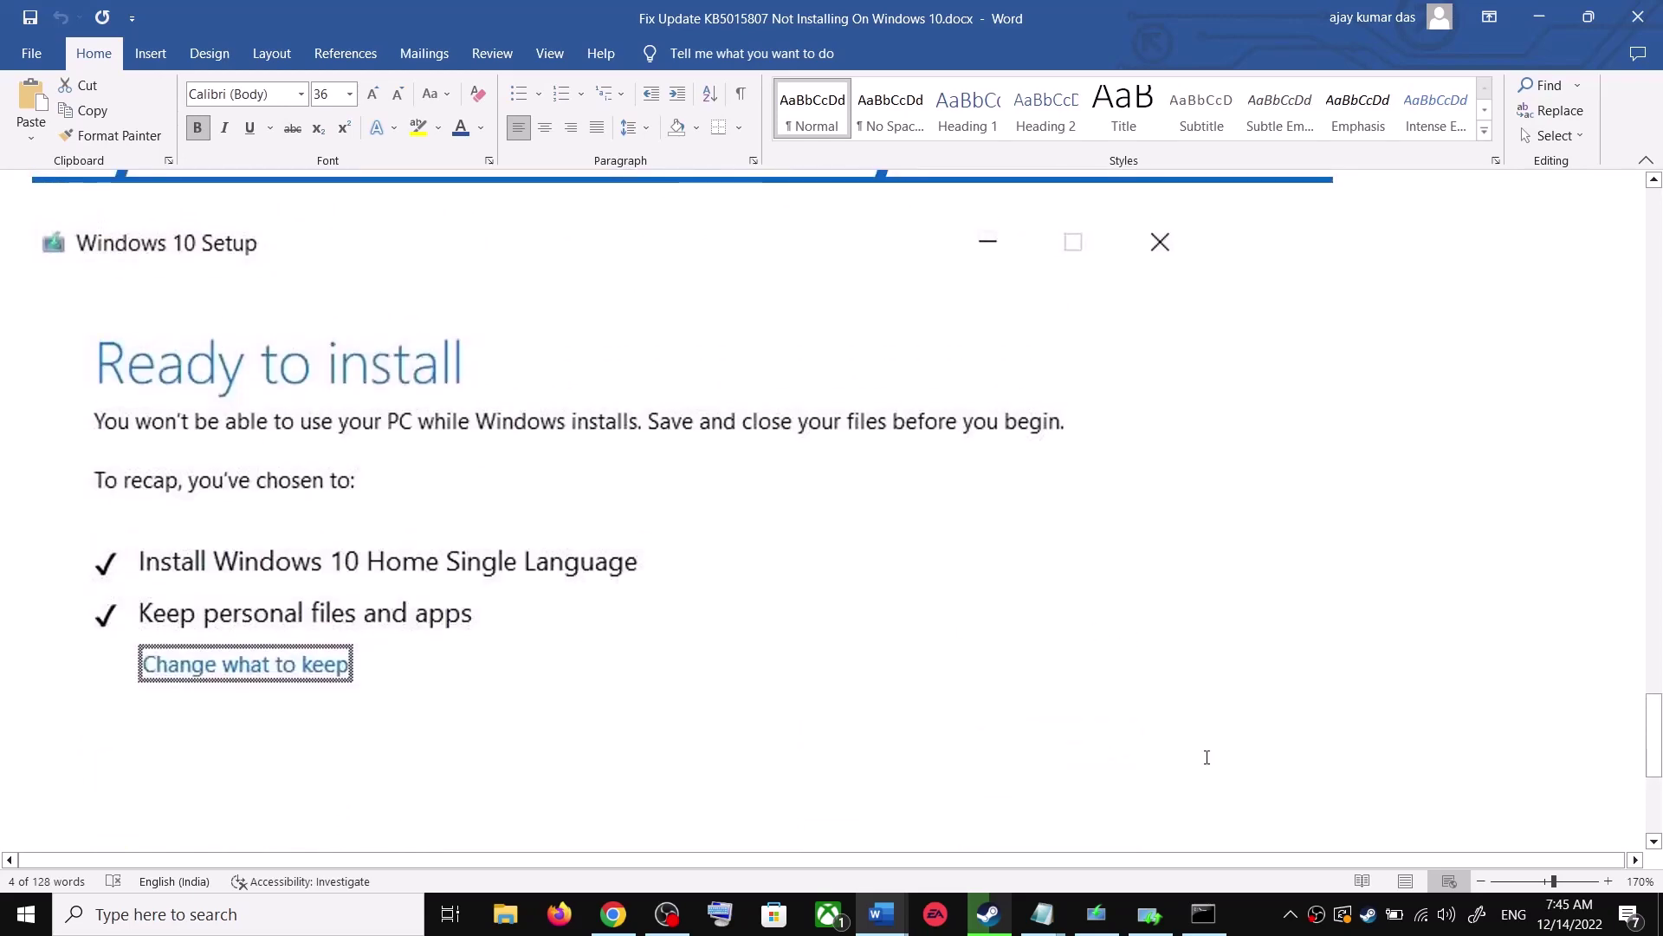
pyautogui.click(1269, 917)
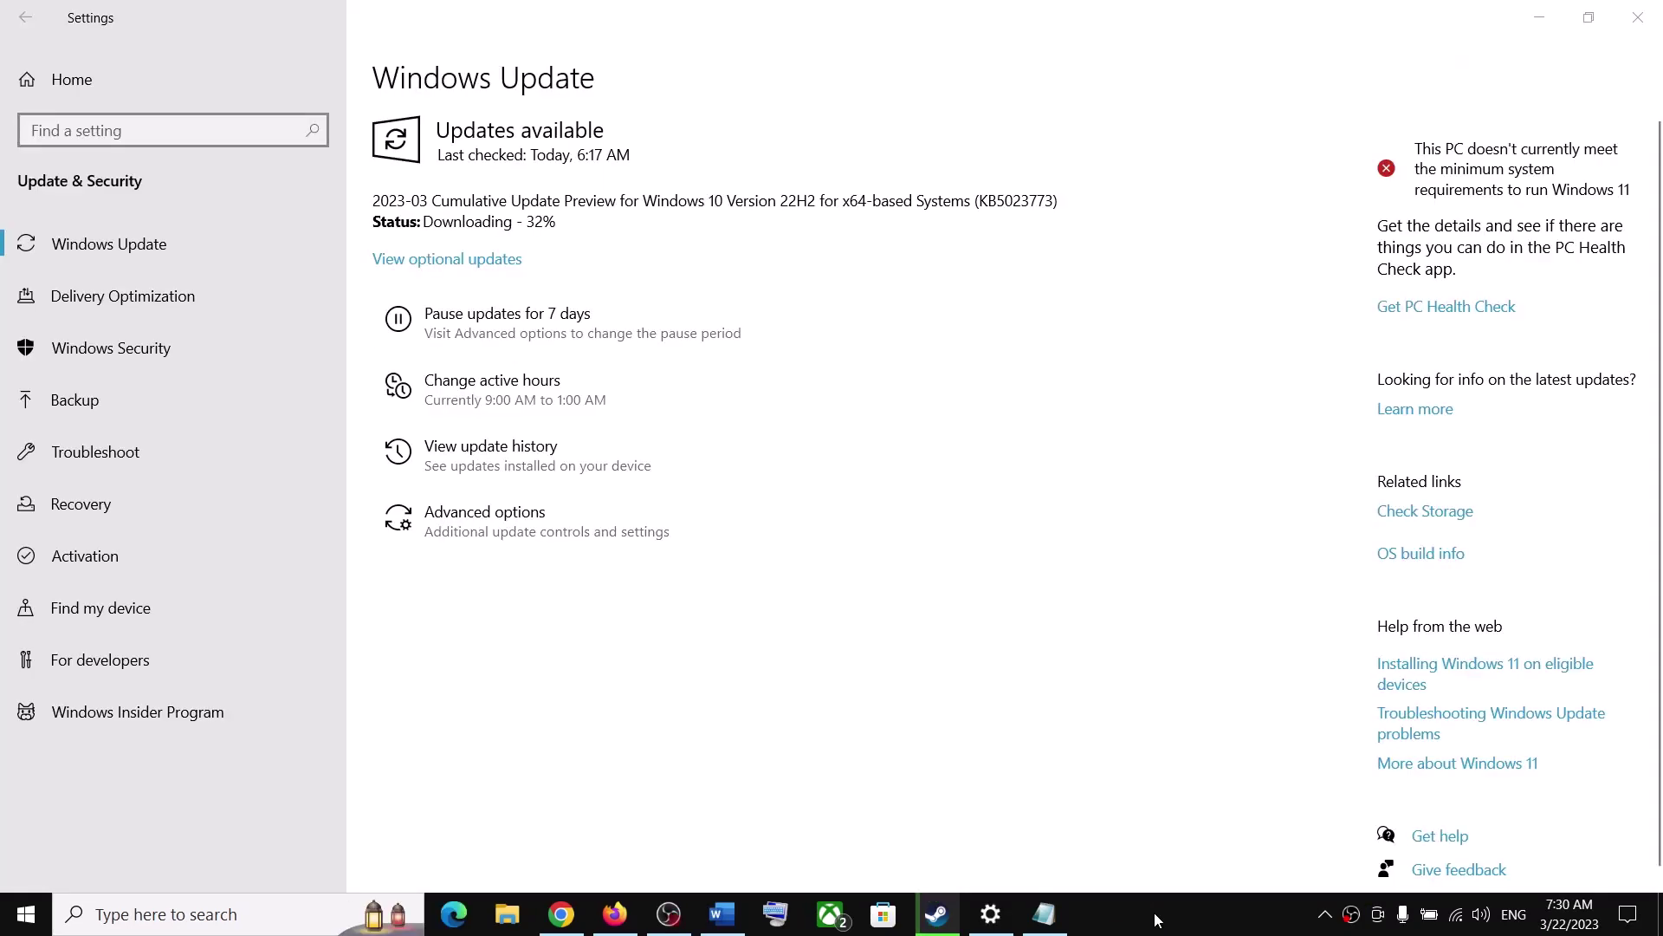